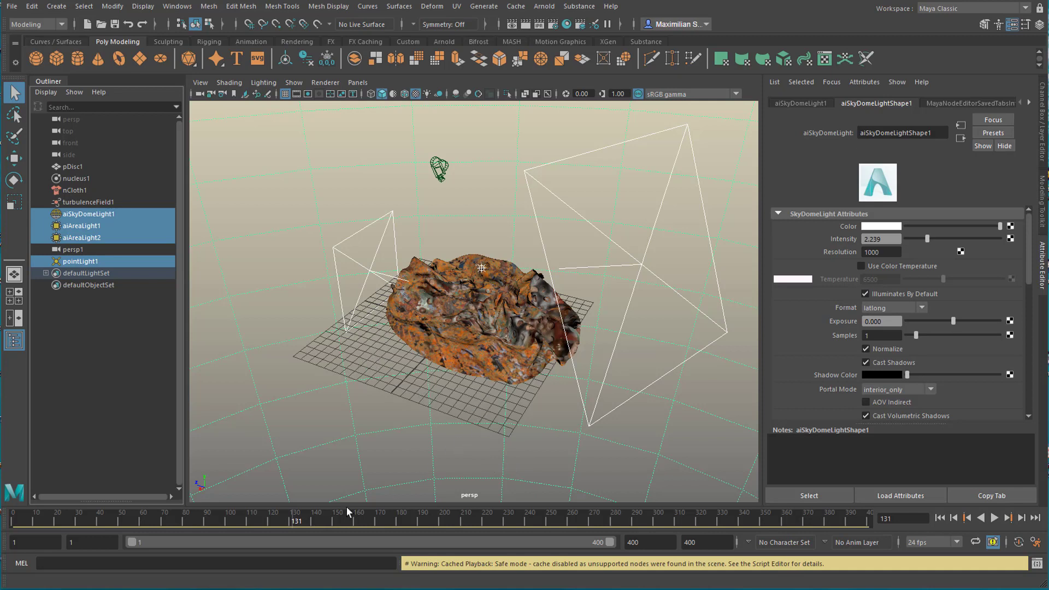
# Go to frame 130, inspect how the sky dome and area lights surround the cloth, and select the point light.
pyautogui.moveTo(306, 521)
pyautogui.mouseDown()
pyautogui.moveTo(316, 522)
pyautogui.moveTo(264, 522)
pyautogui.moveTo(306, 532)
pyautogui.moveTo(278, 523)
pyautogui.moveTo(290, 526)
pyautogui.mouseUp()
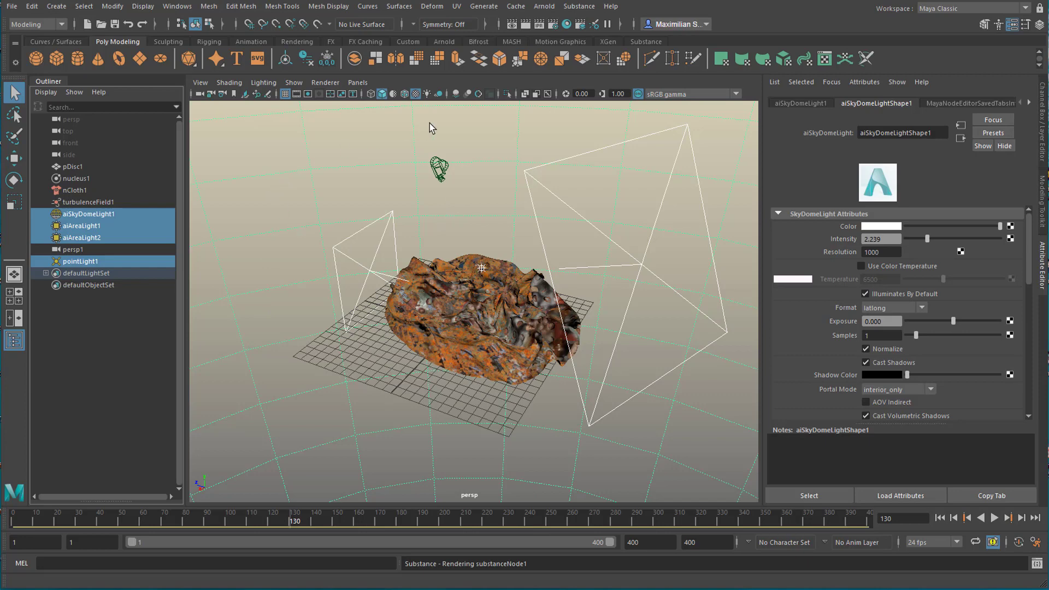
pyautogui.keyDown('alt'); pyautogui.moveTo(644, 320); pyautogui.dragTo(33, 426, button='right'); pyautogui.keyUp('alt')
pyautogui.keyDown('alt'); pyautogui.moveTo(601, 337); pyautogui.dragTo(235, 361, button='right'); pyautogui.keyUp('alt')
pyautogui.moveTo(474, 343)
pyautogui.keyDown('alt'); pyautogui.mouseDown()
pyautogui.moveTo(474, 389)
pyautogui.moveTo(482, 355)
pyautogui.mouseUp(); pyautogui.keyUp('alt')
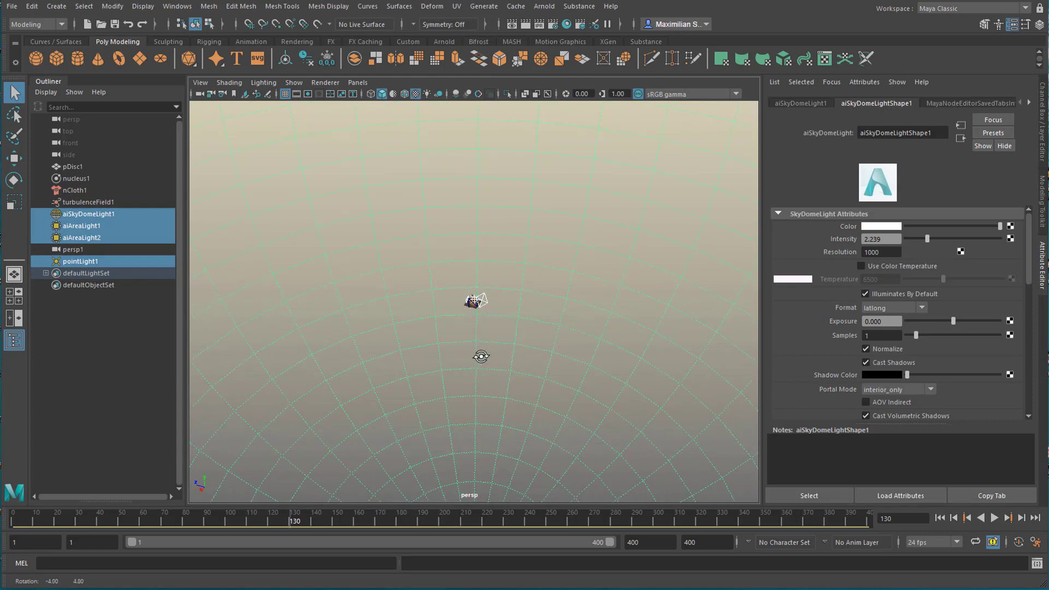
pyautogui.keyDown('alt'); pyautogui.moveTo(482, 355); pyautogui.dragTo(751, 317, button='right'); pyautogui.keyUp('alt')
pyautogui.keyDown('alt'); pyautogui.moveTo(448, 377); pyautogui.dragTo(651, 367, button='right'); pyautogui.keyUp('alt')
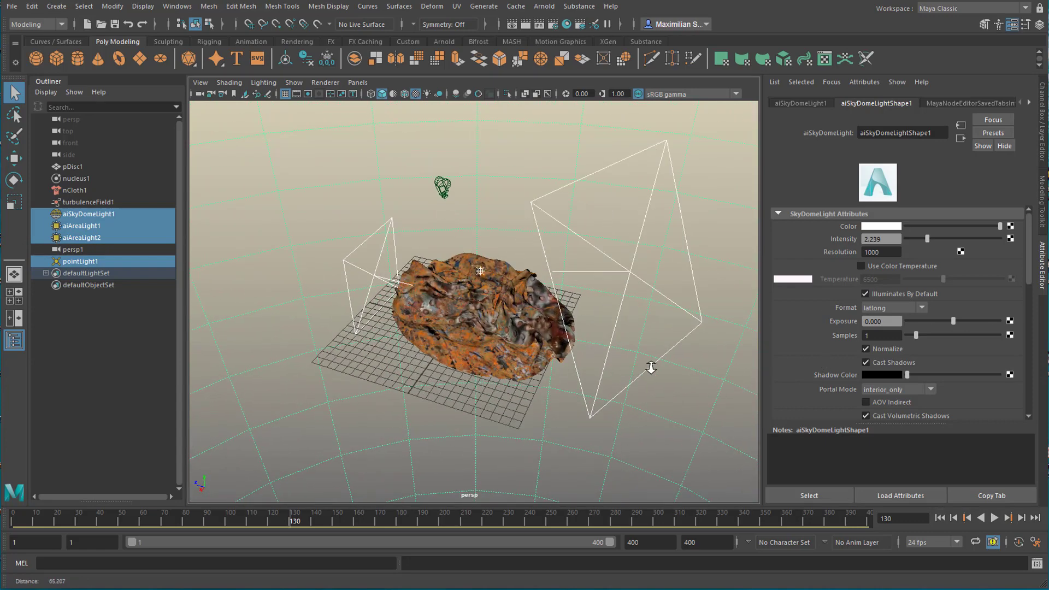
pyautogui.click(91, 262)
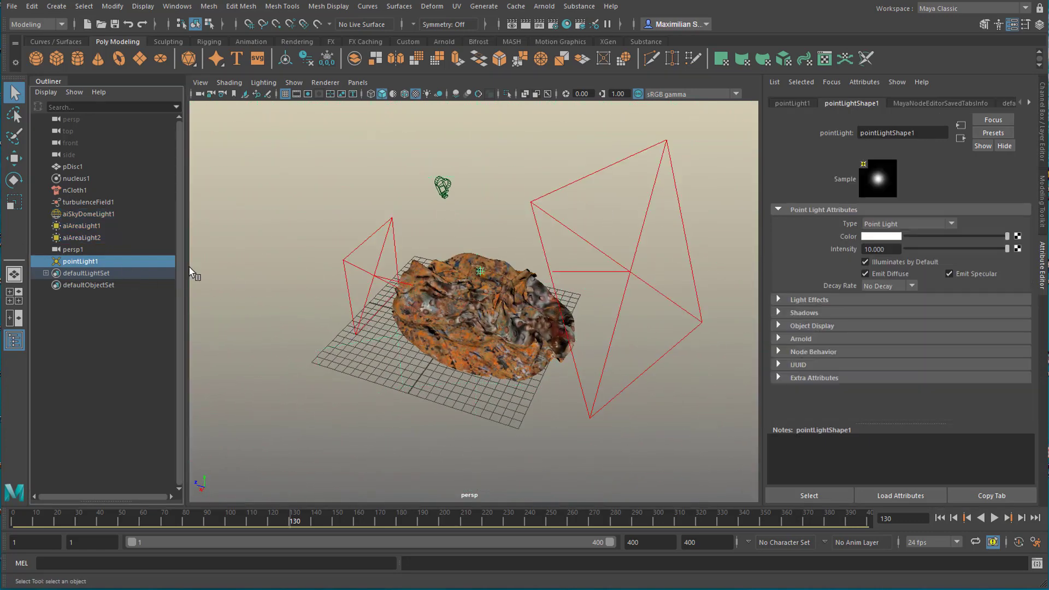
# Display a close view of the cloth with the Arnold viewport renderer and hide the grid.
pyautogui.keyDown('alt'); pyautogui.moveTo(484, 279); pyautogui.dragTo(497, 308); pyautogui.keyUp('alt')
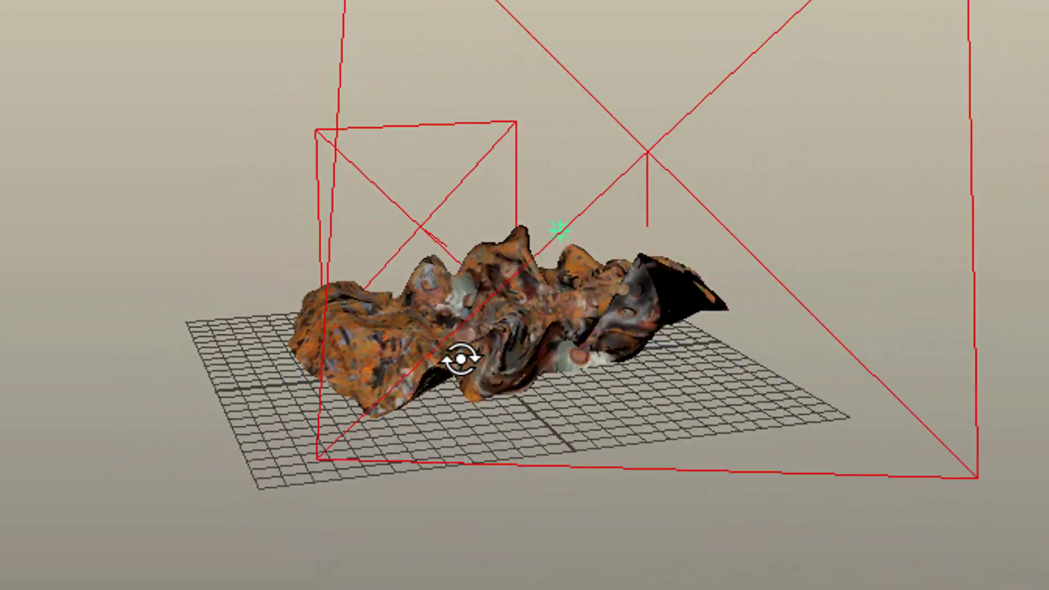
pyautogui.keyDown('alt'); pyautogui.moveTo(604, 339); pyautogui.dragTo(725, 394); pyautogui.keyUp('alt')
pyautogui.keyDown('alt'); pyautogui.moveTo(726, 394); pyautogui.dragTo(850, 398, button='right'); pyautogui.keyUp('alt')
pyautogui.keyDown('alt'); pyautogui.moveTo(849, 397); pyautogui.dragTo(758, 398); pyautogui.keyUp('alt')
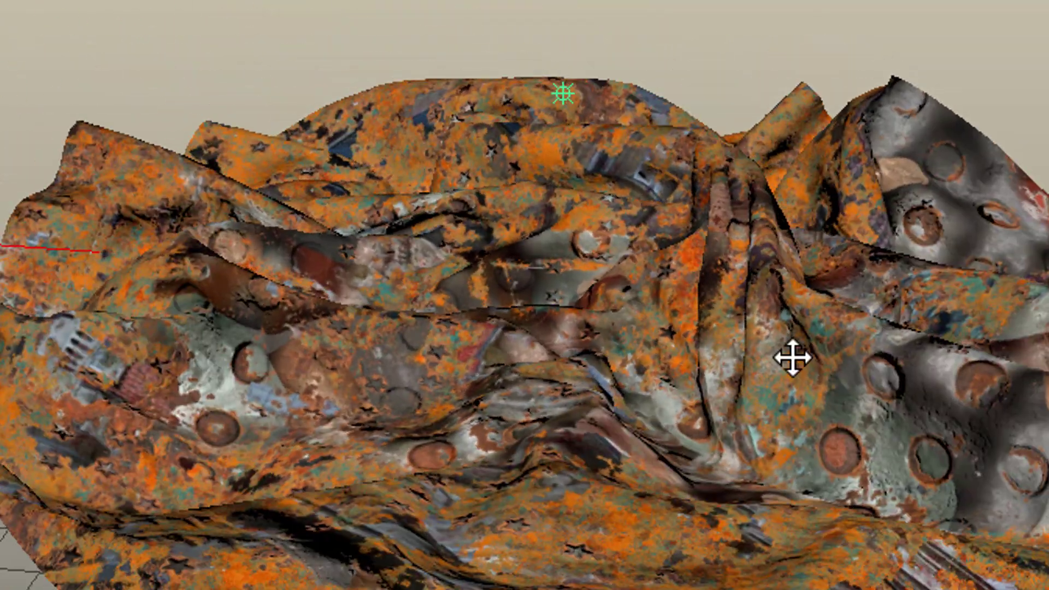
pyautogui.keyDown('alt'); pyautogui.moveTo(791, 355); pyautogui.dragTo(656, 309, button='middle'); pyautogui.keyUp('alt')
pyautogui.moveTo(654, 432)
pyautogui.keyDown('alt'); pyautogui.mouseDown()
pyautogui.moveTo(671, 471)
pyautogui.moveTo(650, 426)
pyautogui.mouseUp(); pyautogui.keyUp('alt')
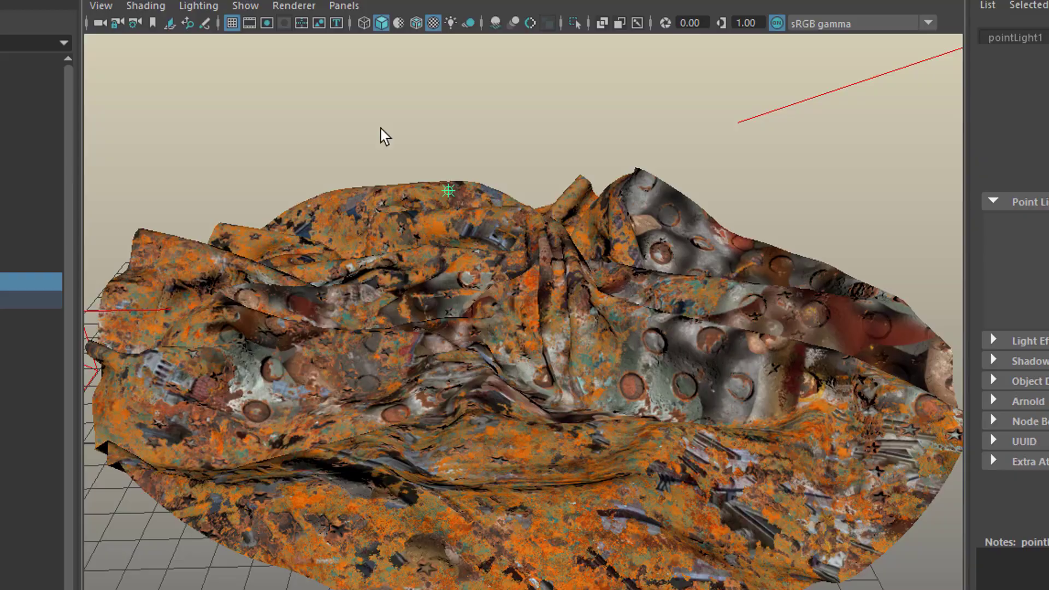
pyautogui.click(298, 7)
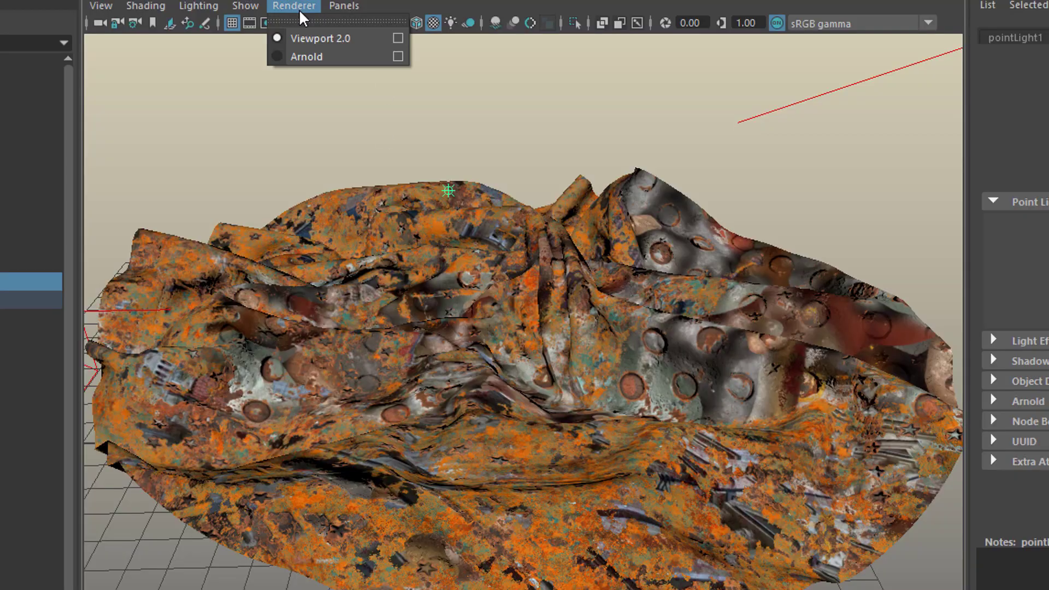
pyautogui.click(322, 57)
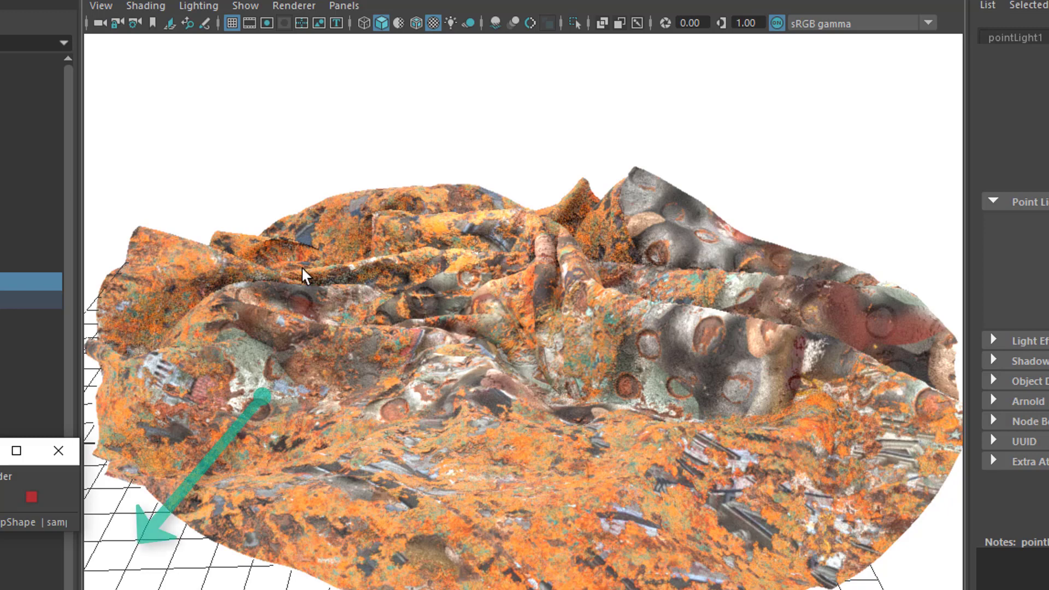
pyautogui.click(233, 24)
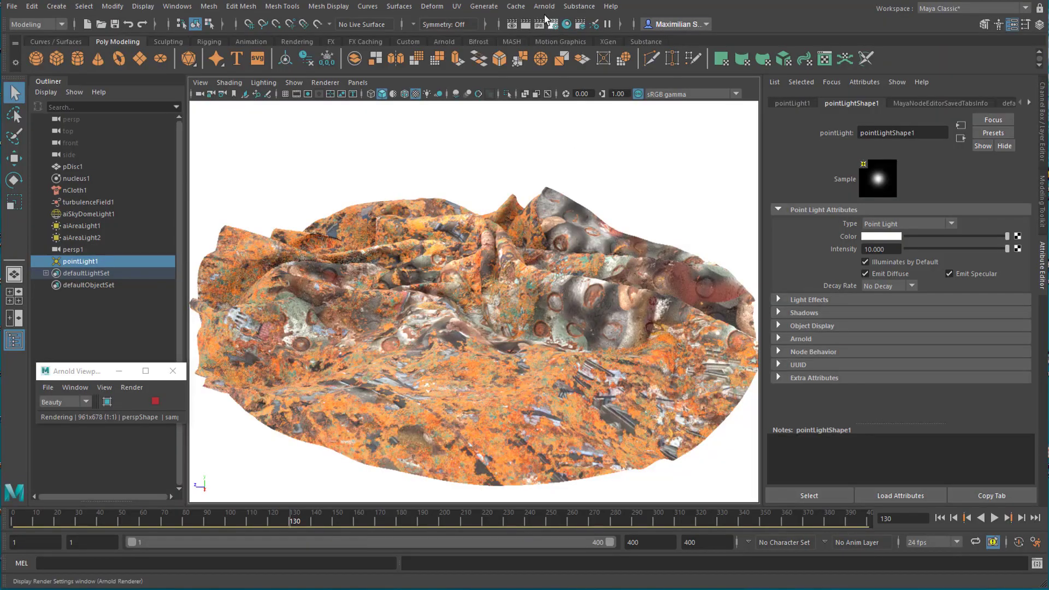
# Open Arnold's Light Manager.
pyautogui.click(544, 6)
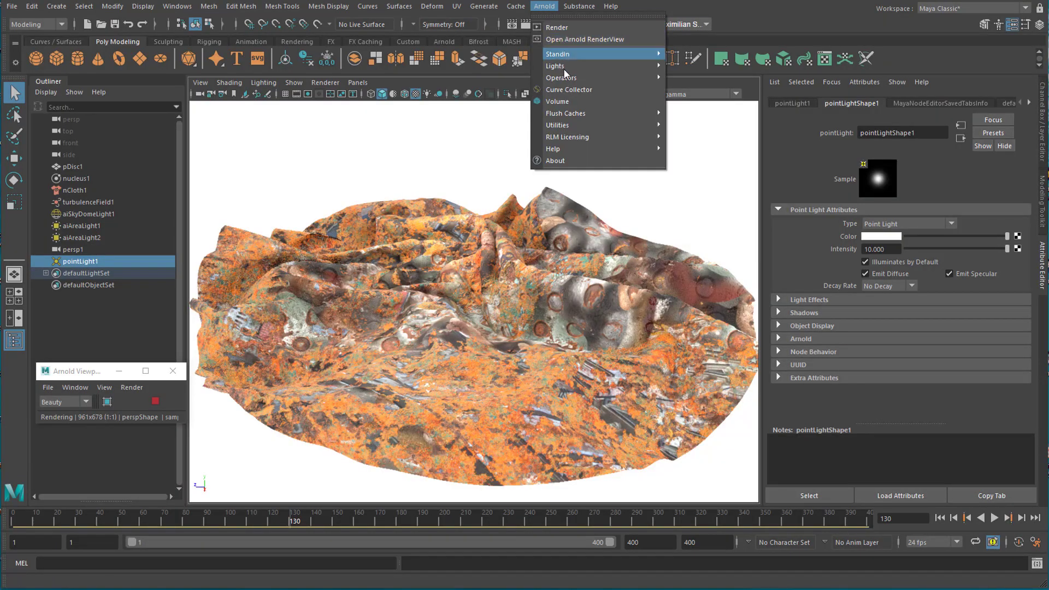
pyautogui.moveTo(574, 126)
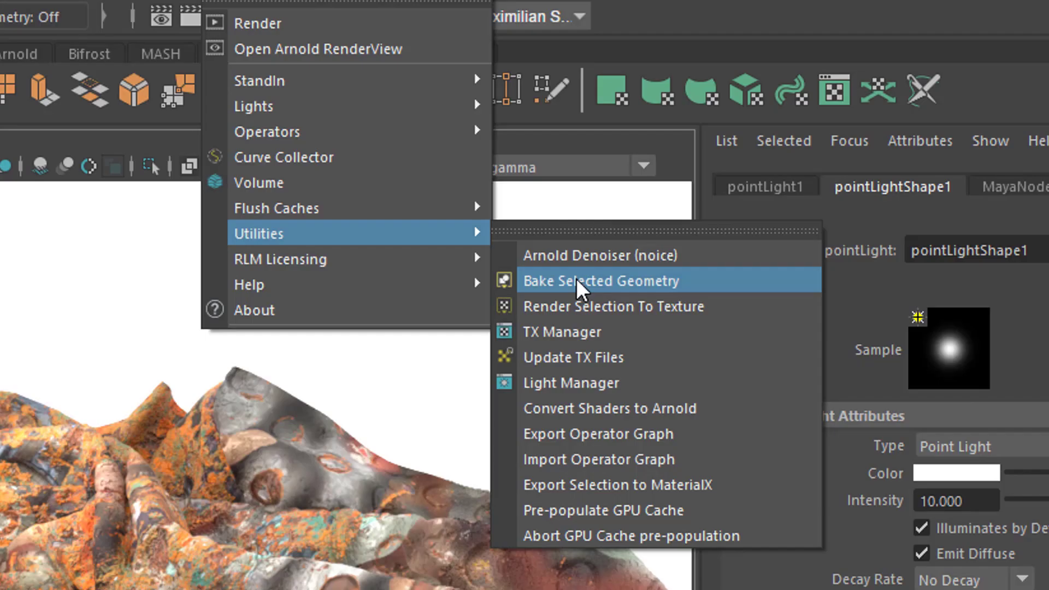
pyautogui.click(607, 389)
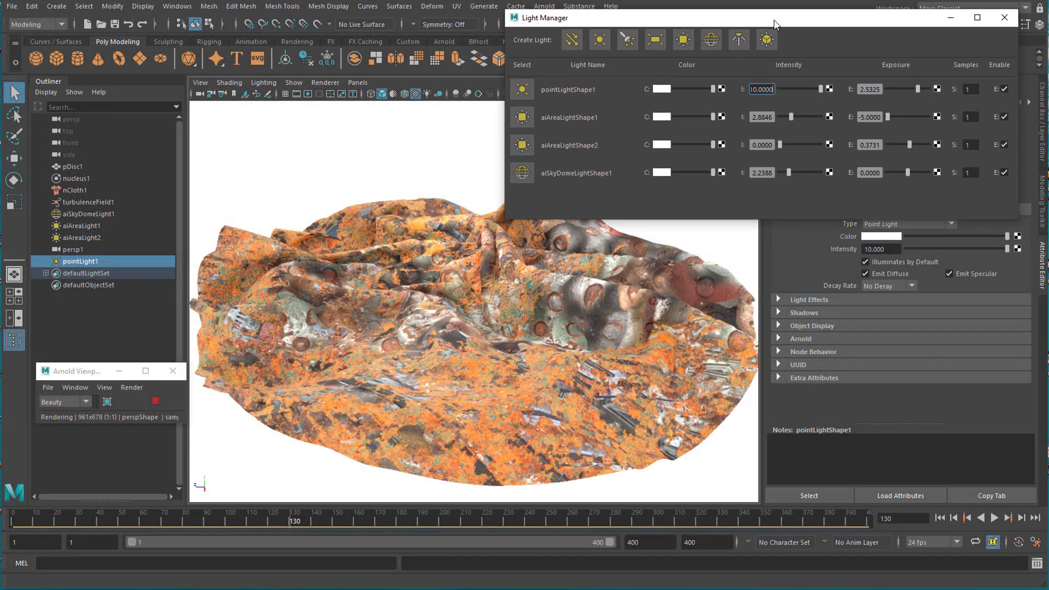
pyautogui.moveTo(773, 23); pyautogui.dragTo(772, 26)
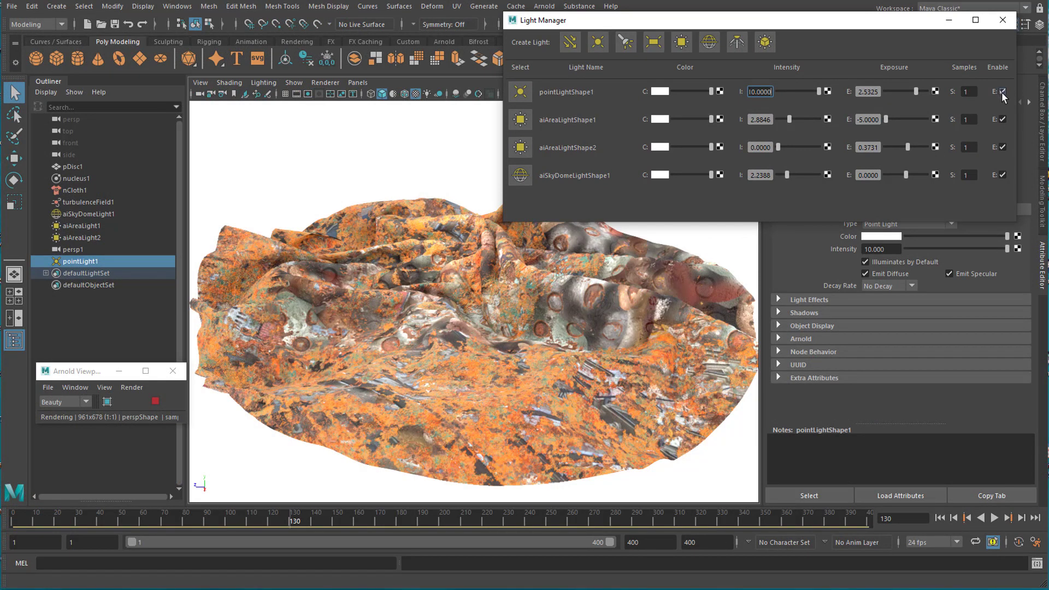
# Disable the sky dome light and the point light, and set the exposure of aiAreaLightShape1 to about 3.66.
pyautogui.click(1002, 174)
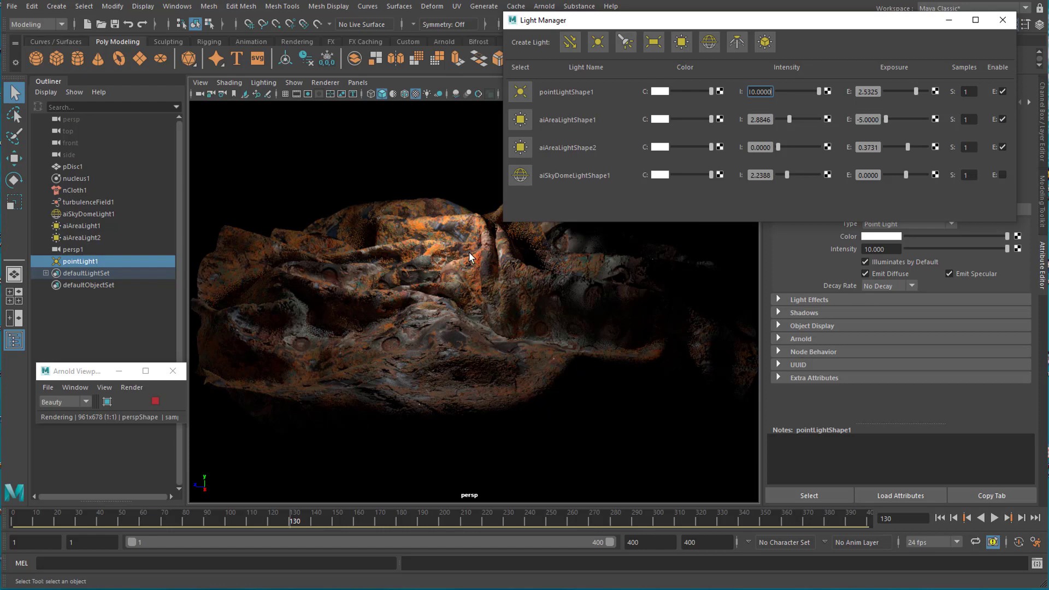
pyautogui.click(1002, 91)
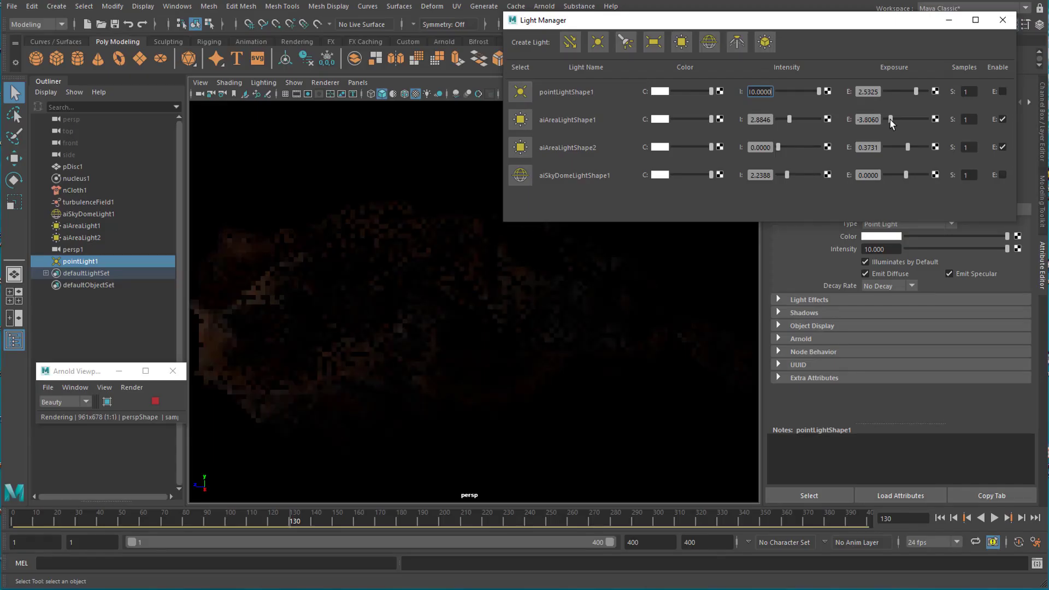
pyautogui.moveTo(776, 250); pyautogui.dragTo(785, 247)
pyautogui.moveTo(890, 119); pyautogui.dragTo(923, 126)
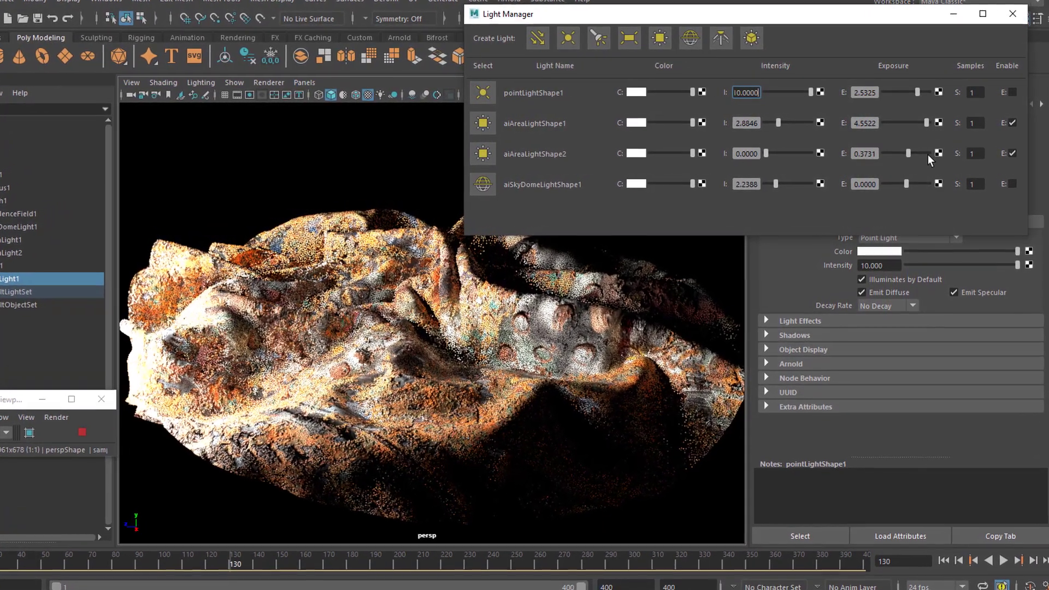
pyautogui.moveTo(926, 124); pyautogui.dragTo(922, 128)
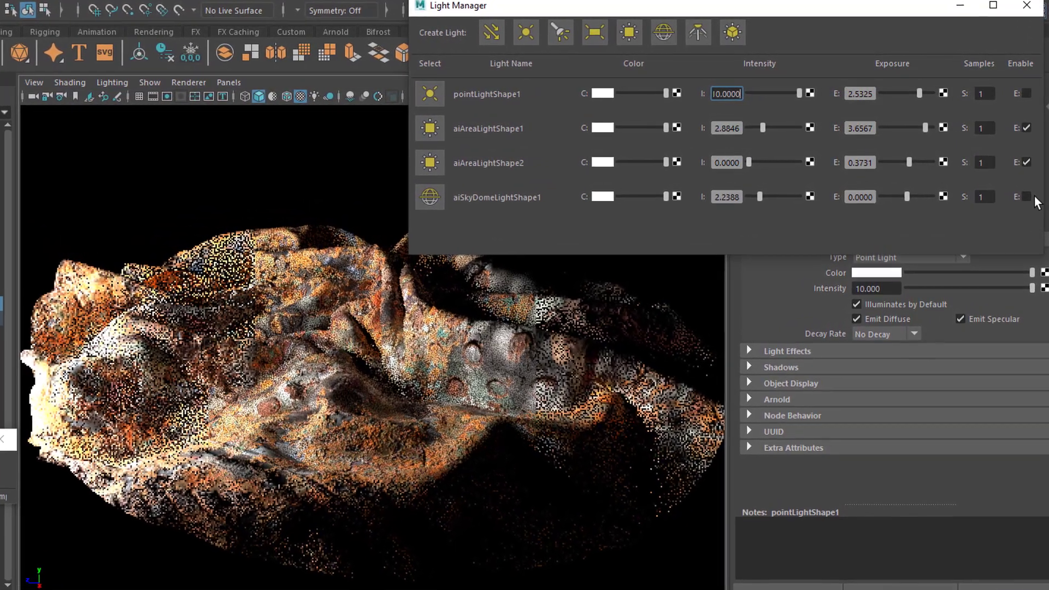
# Re-enable the sky dome light with an intensity of about 0.597 and check the rendered cloth surface up close.
pyautogui.click(1026, 197)
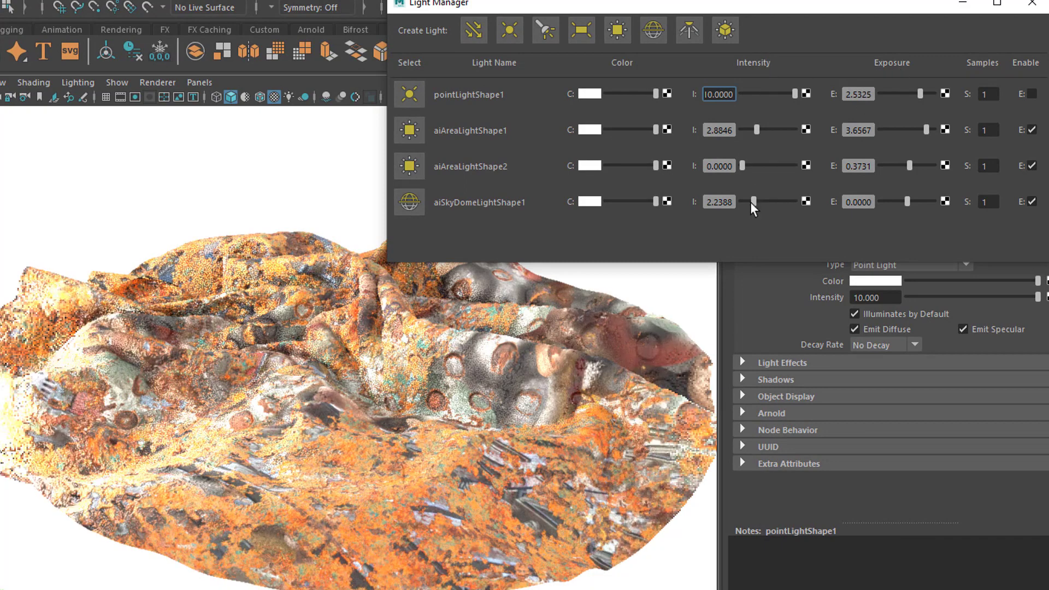
pyautogui.moveTo(752, 199); pyautogui.dragTo(745, 202)
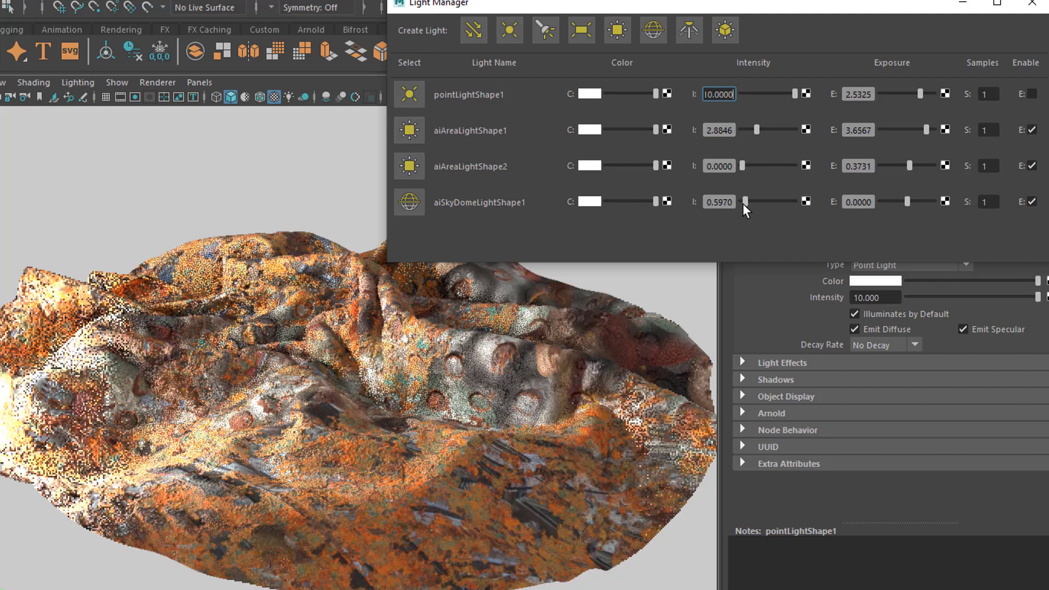
pyautogui.keyDown('alt'); pyautogui.moveTo(350, 407); pyautogui.dragTo(645, 392, button='right'); pyautogui.keyUp('alt')
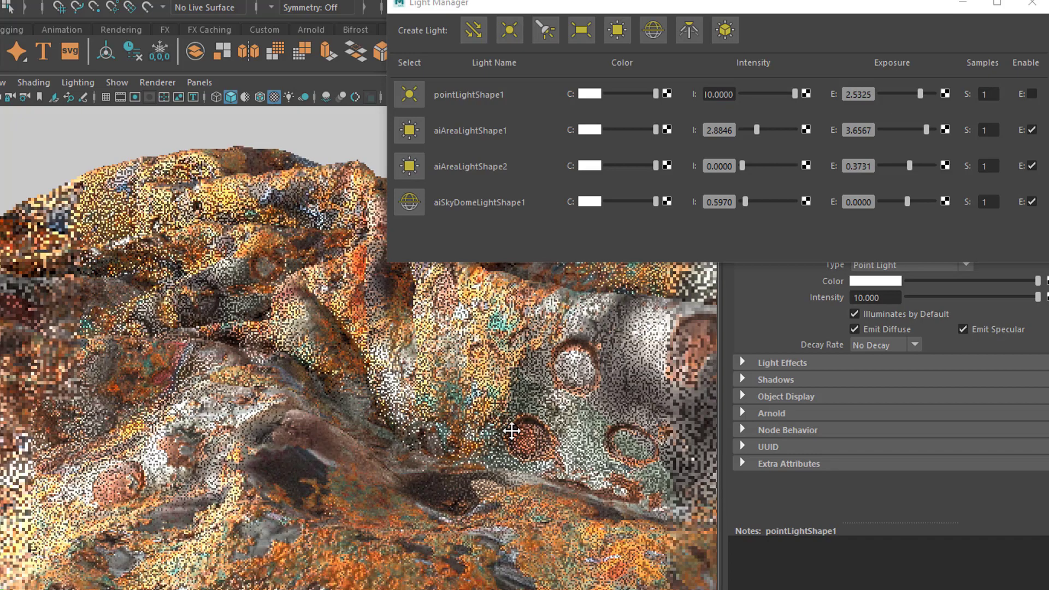
pyautogui.keyDown('alt'); pyautogui.moveTo(573, 432); pyautogui.dragTo(577, 396, button='middle'); pyautogui.keyUp('alt')
pyautogui.keyDown('alt'); pyautogui.moveTo(577, 396); pyautogui.dragTo(578, 369, button='middle'); pyautogui.keyUp('alt')
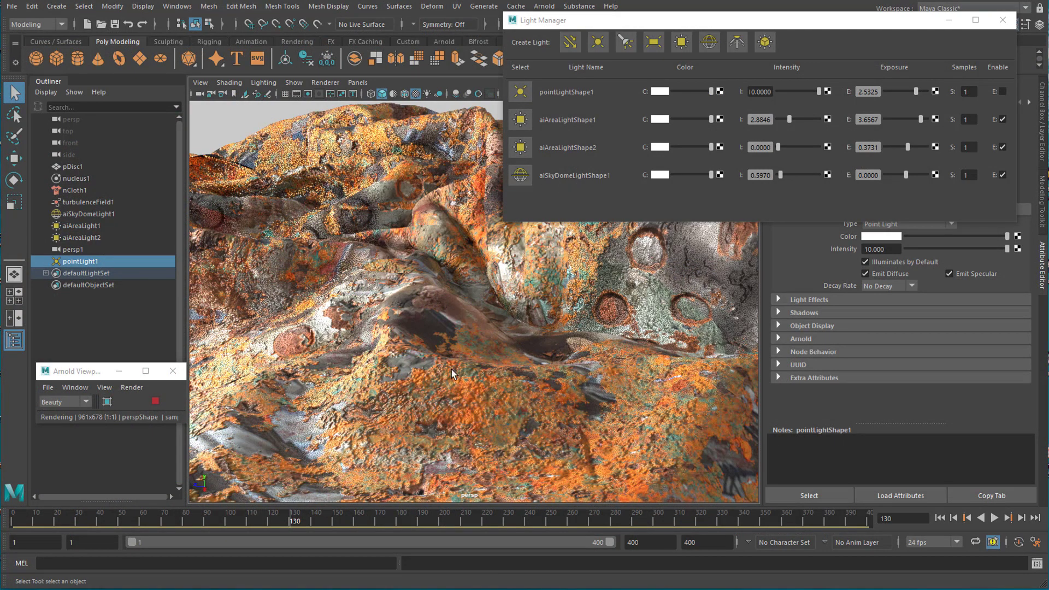
pyautogui.keyDown('alt'); pyautogui.moveTo(451, 369); pyautogui.dragTo(559, 362, button='right'); pyautogui.keyUp('alt')
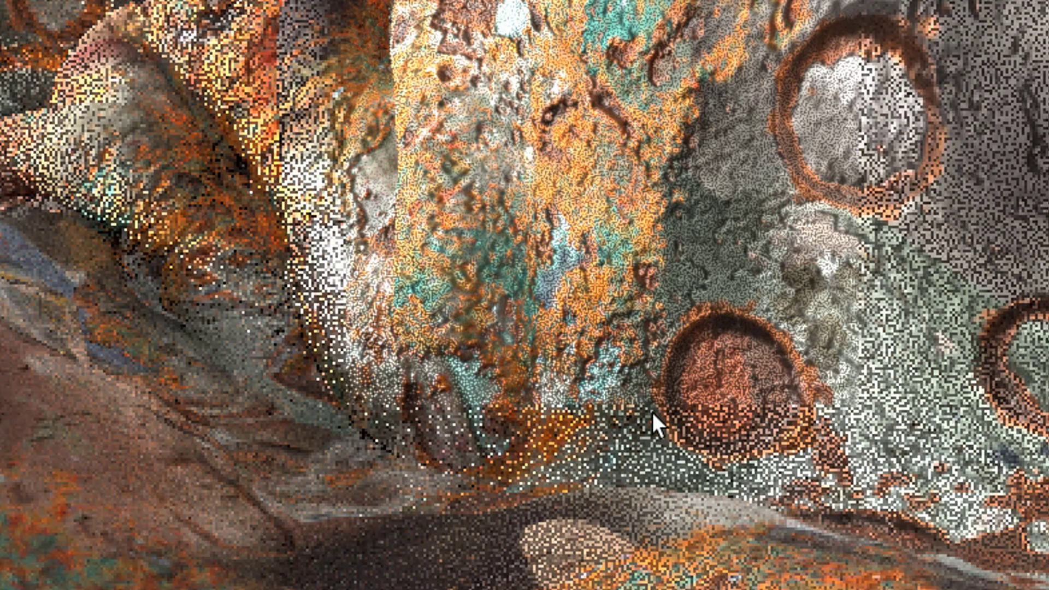
pyautogui.keyDown('alt'); pyautogui.moveTo(817, 330); pyautogui.dragTo(229, 435, button='right'); pyautogui.keyUp('alt')
pyautogui.keyDown('alt'); pyautogui.moveTo(459, 402); pyautogui.dragTo(470, 402); pyautogui.keyUp('alt')
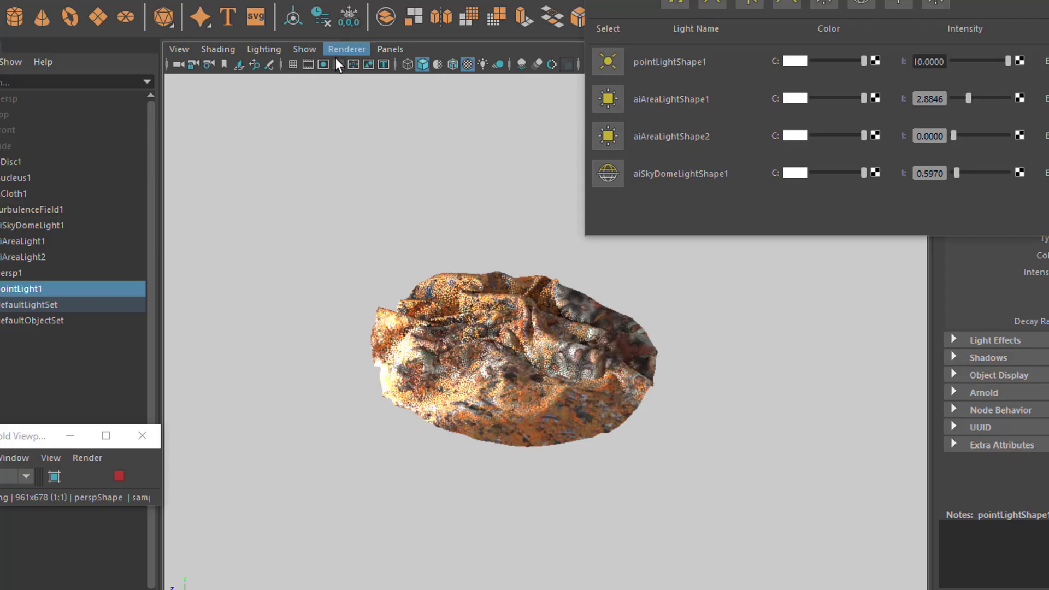
# Switch the viewport renderer back to Viewport 2.0 and select the persp1 camera.
pyautogui.click(340, 48)
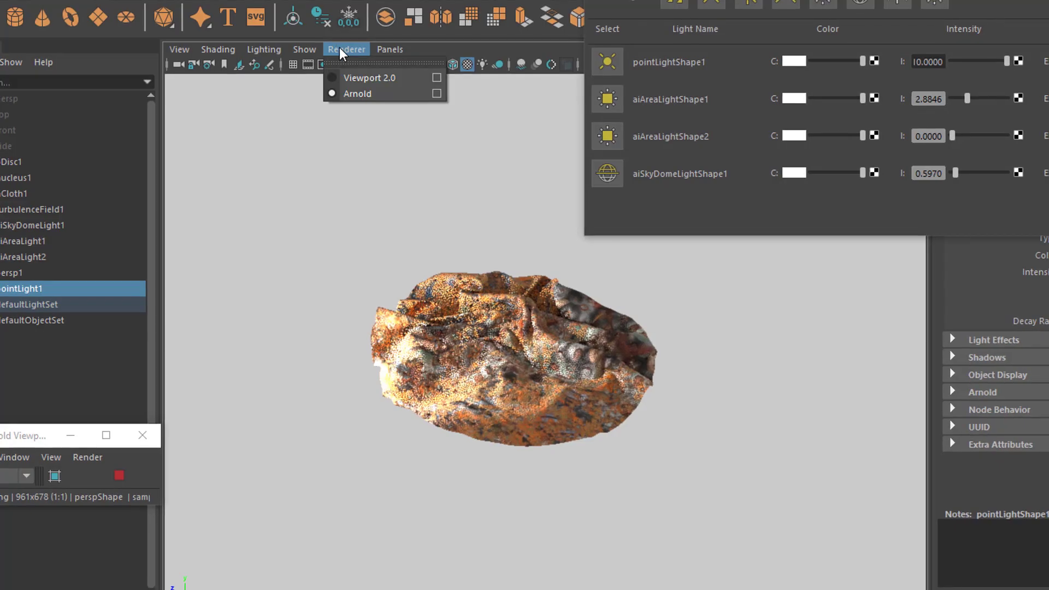
pyautogui.click(357, 77)
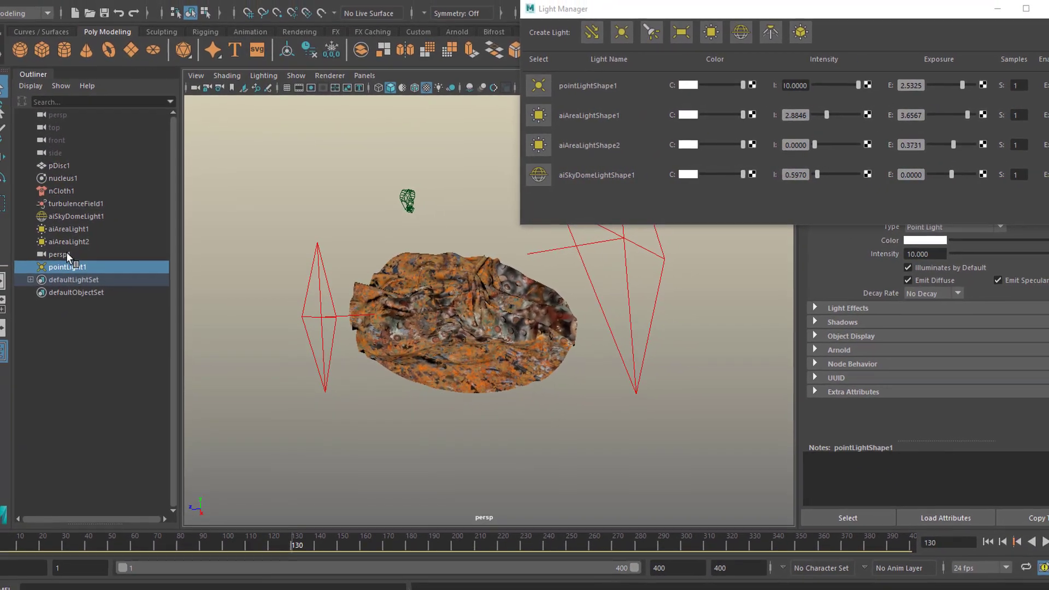
pyautogui.click(52, 257)
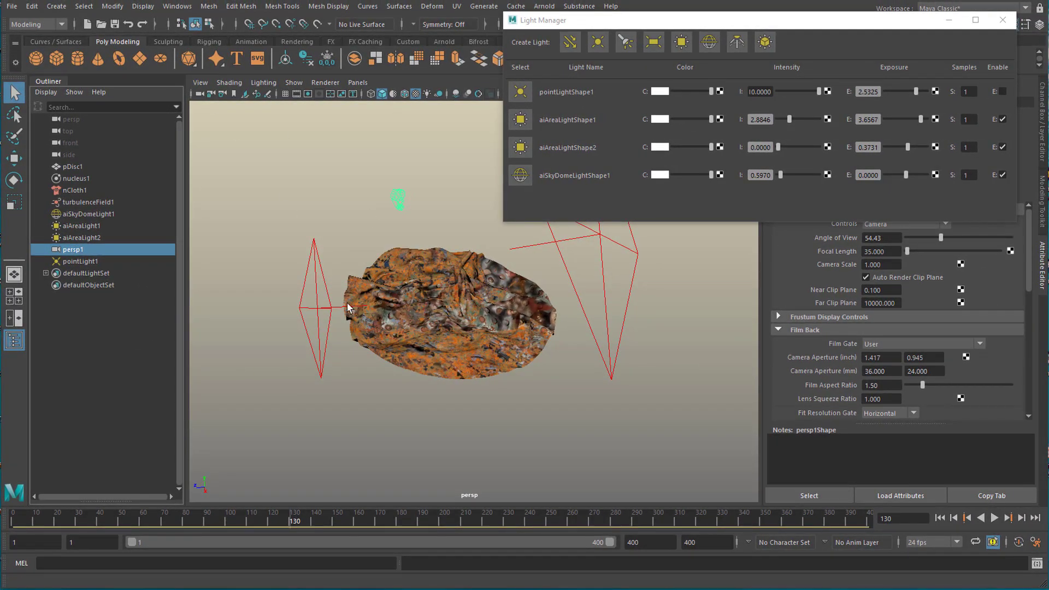
# Examine the cloth's folds and texture up close and view the viewport's camera locking option.
pyautogui.keyDown('alt'); pyautogui.moveTo(358, 356); pyautogui.dragTo(685, 349, button='right'); pyautogui.keyUp('alt')
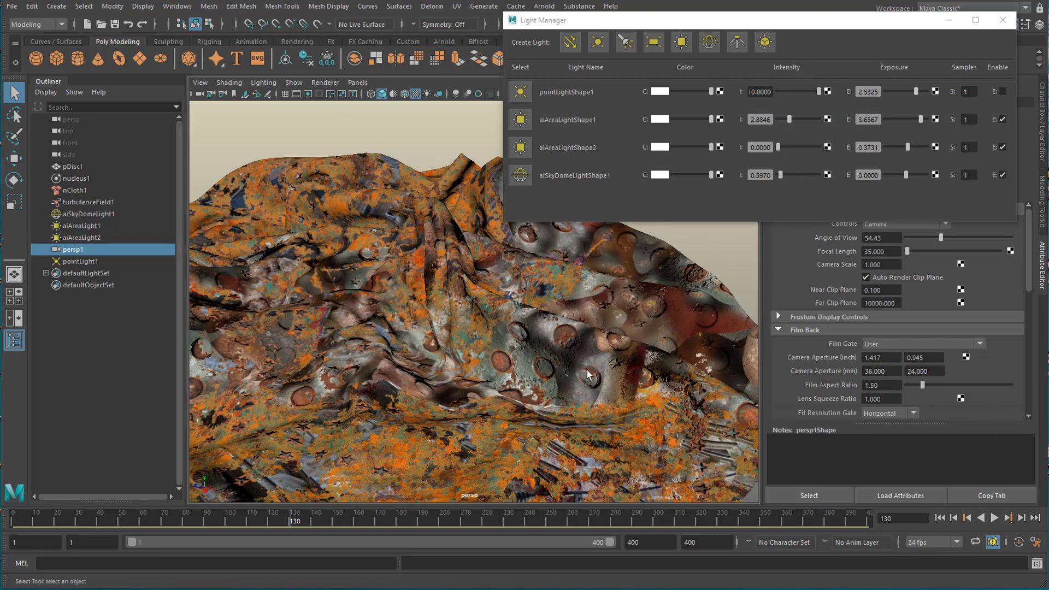
pyautogui.keyDown('alt'); pyautogui.moveTo(685, 349); pyautogui.dragTo(538, 350); pyautogui.keyUp('alt')
pyautogui.keyDown('alt'); pyautogui.moveTo(538, 349); pyautogui.dragTo(630, 373, button='right'); pyautogui.keyUp('alt')
pyautogui.keyDown('alt'); pyautogui.moveTo(632, 369); pyautogui.dragTo(557, 376); pyautogui.keyUp('alt')
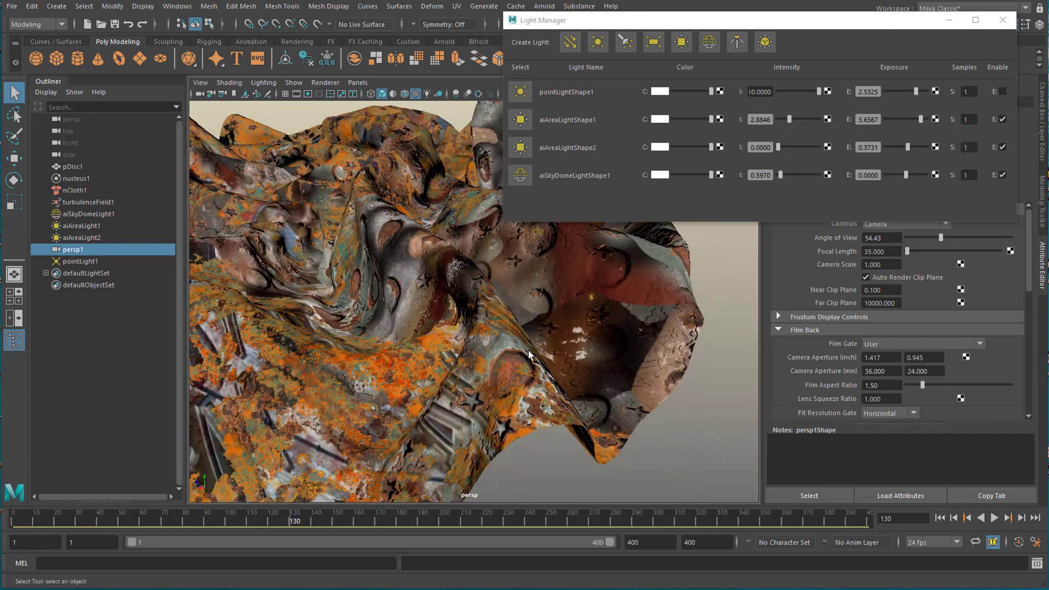
pyautogui.keyDown('alt'); pyautogui.moveTo(557, 377); pyautogui.dragTo(673, 369, button='right'); pyautogui.keyUp('alt')
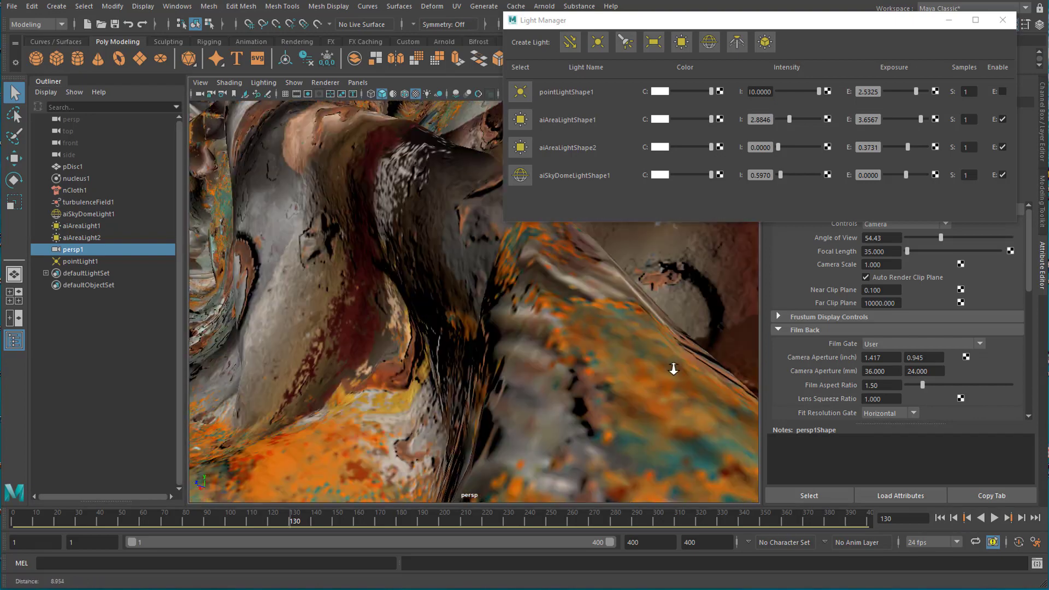
pyautogui.click(200, 83)
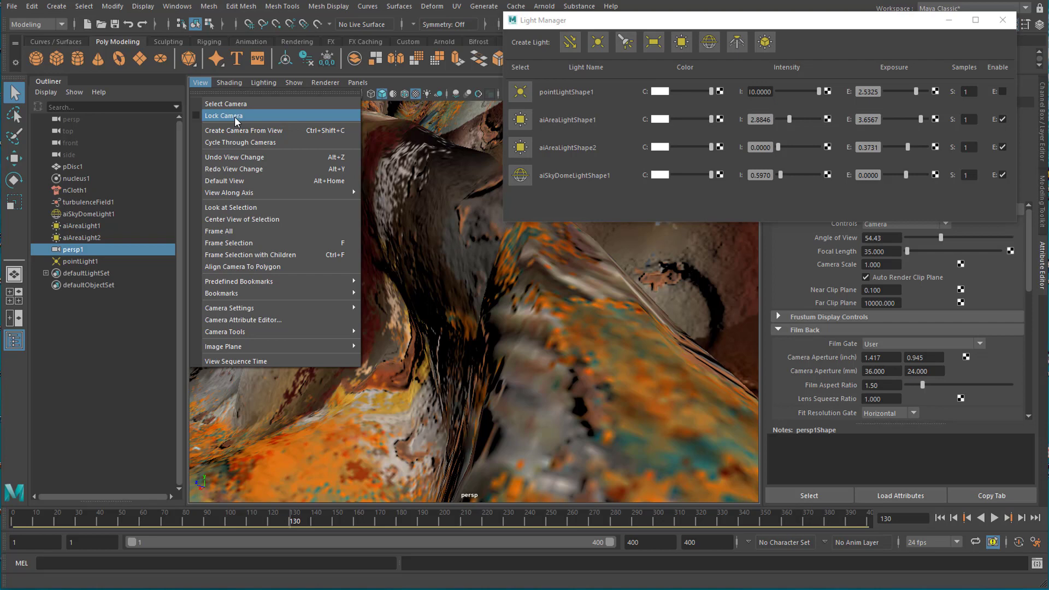
pyautogui.click(109, 310)
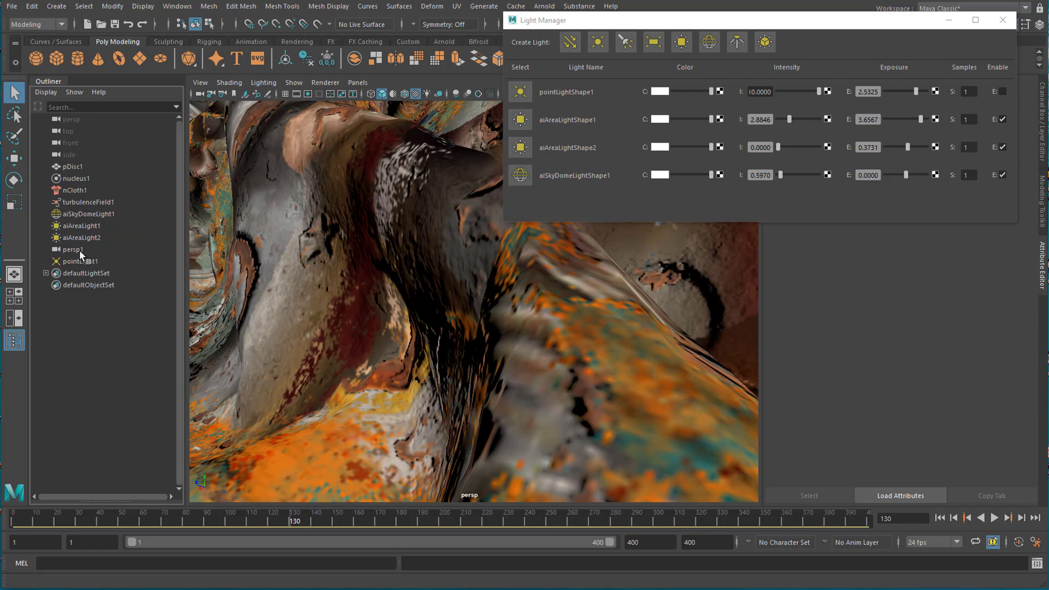
# Look through the persp1 camera in the viewport and render that view with Arnold.
pyautogui.keyDown('alt'); pyautogui.moveTo(458, 333); pyautogui.dragTo(186, 366, button='right'); pyautogui.keyUp('alt')
pyautogui.keyDown('alt'); pyautogui.moveTo(428, 346); pyautogui.dragTo(398, 320); pyautogui.keyUp('alt')
pyautogui.keyDown('alt'); pyautogui.moveTo(546, 340); pyautogui.dragTo(462, 350, button='right'); pyautogui.keyUp('alt')
pyautogui.keyDown('alt'); pyautogui.moveTo(512, 290); pyautogui.dragTo(515, 352, button='middle'); pyautogui.keyUp('alt')
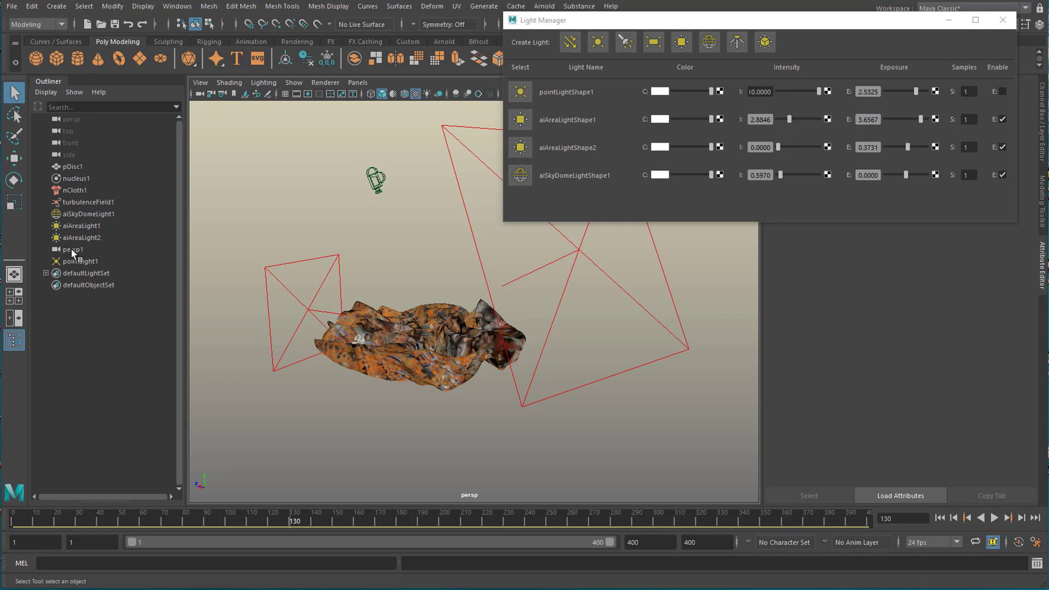
pyautogui.moveTo(71, 252); pyautogui.dragTo(293, 279)
pyautogui.moveTo(369, 283); pyautogui.dragTo(370, 283)
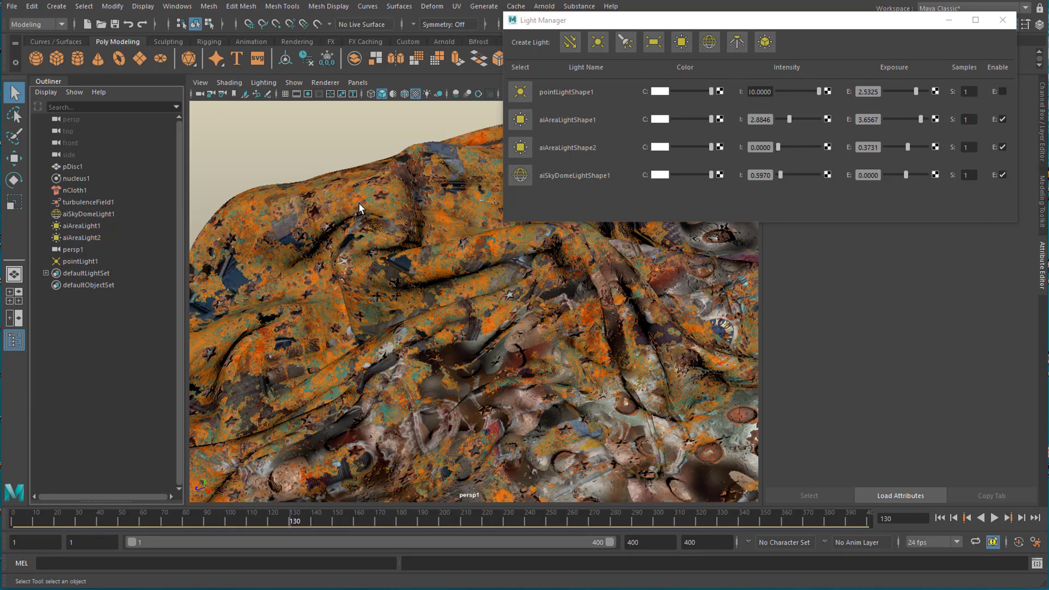
pyautogui.click(326, 83)
pyautogui.click(330, 112)
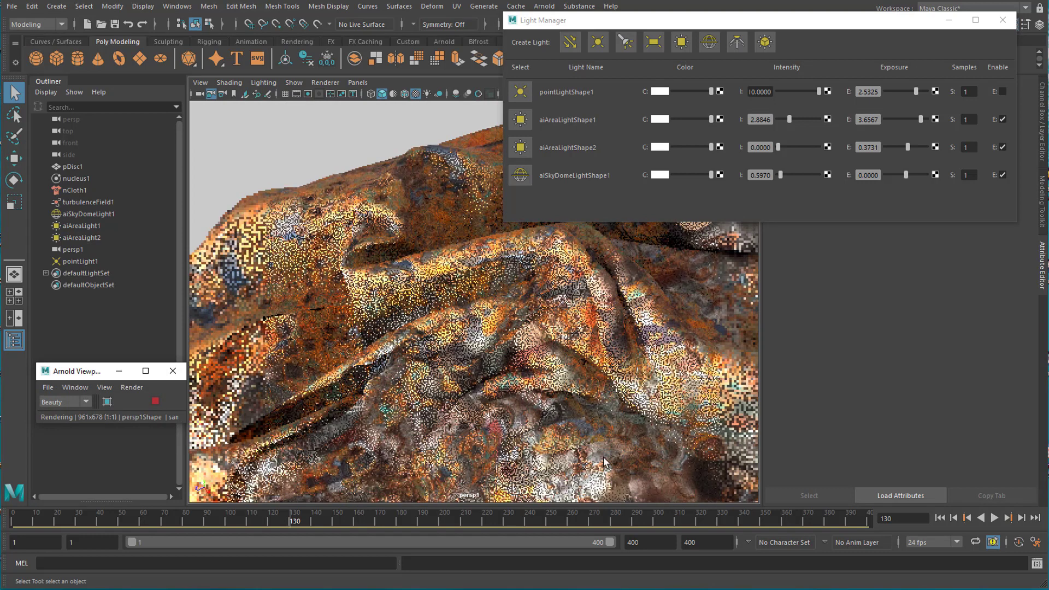
# Unlock the persp1 camera so that its view can be changed in the viewport.
pyautogui.click(324, 172)
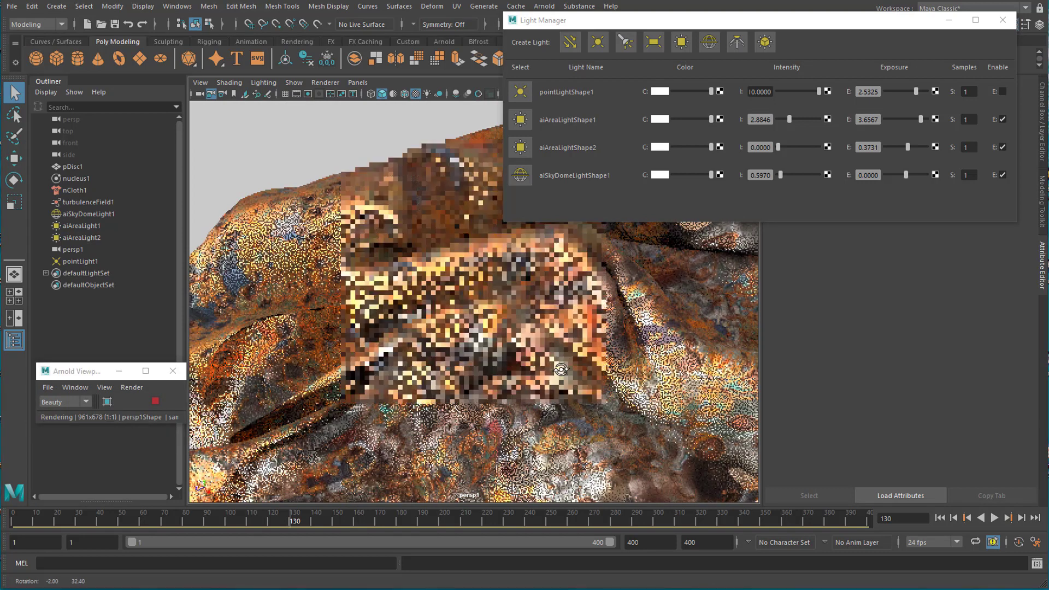
pyautogui.click(200, 82)
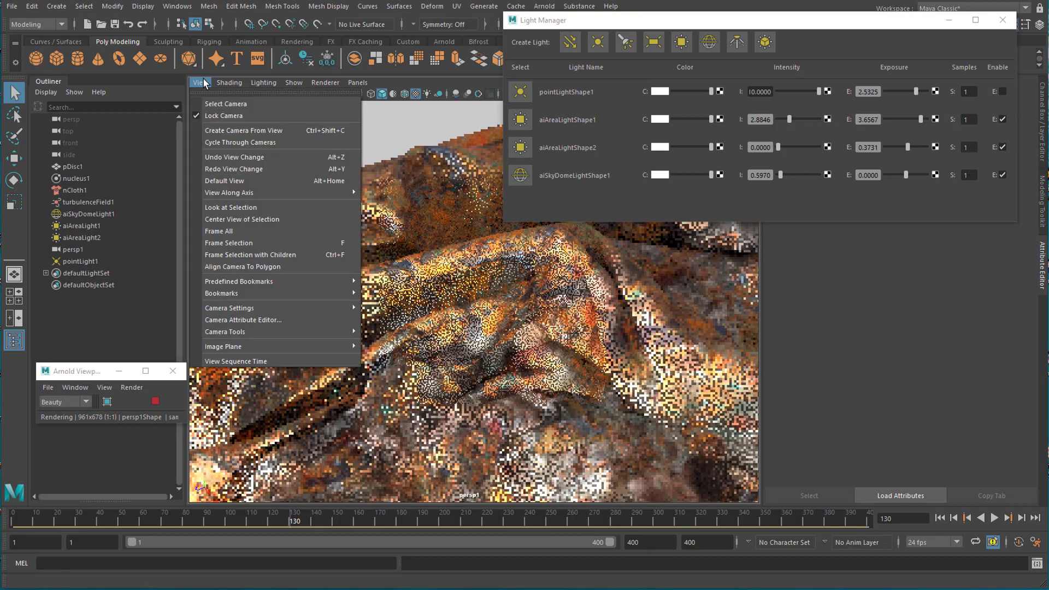
pyautogui.click(214, 115)
pyautogui.scroll(3, 489, 314)
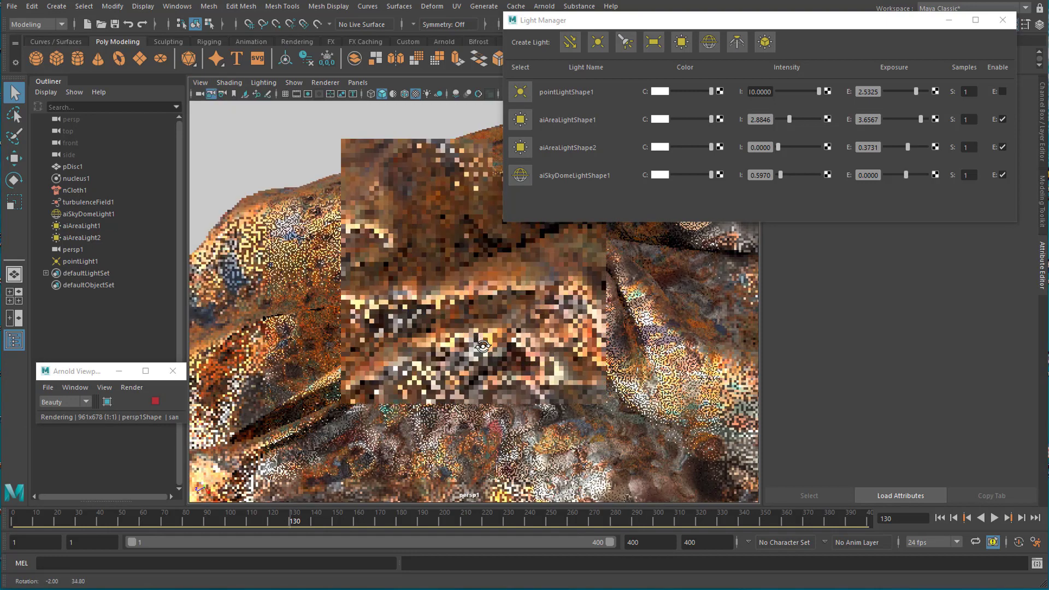
# Reframe the persp1 camera closer on the cloth's folds and lock the camera again.
pyautogui.keyDown('alt'); pyautogui.moveTo(490, 314); pyautogui.dragTo(437, 383, button='middle'); pyautogui.keyUp('alt')
pyautogui.keyDown('alt'); pyautogui.moveTo(437, 382); pyautogui.dragTo(528, 392, button='right'); pyautogui.keyUp('alt')
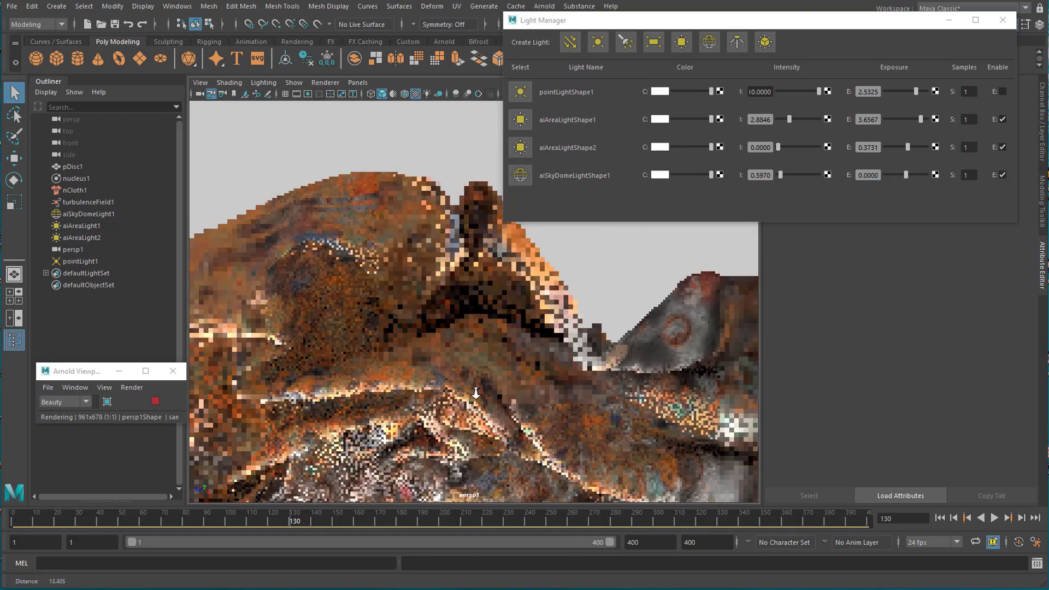
pyautogui.keyDown('alt'); pyautogui.moveTo(527, 392); pyautogui.dragTo(567, 313, button='middle'); pyautogui.keyUp('alt')
pyautogui.keyDown('alt'); pyautogui.moveTo(566, 313); pyautogui.dragTo(549, 389, button='right'); pyautogui.keyUp('alt')
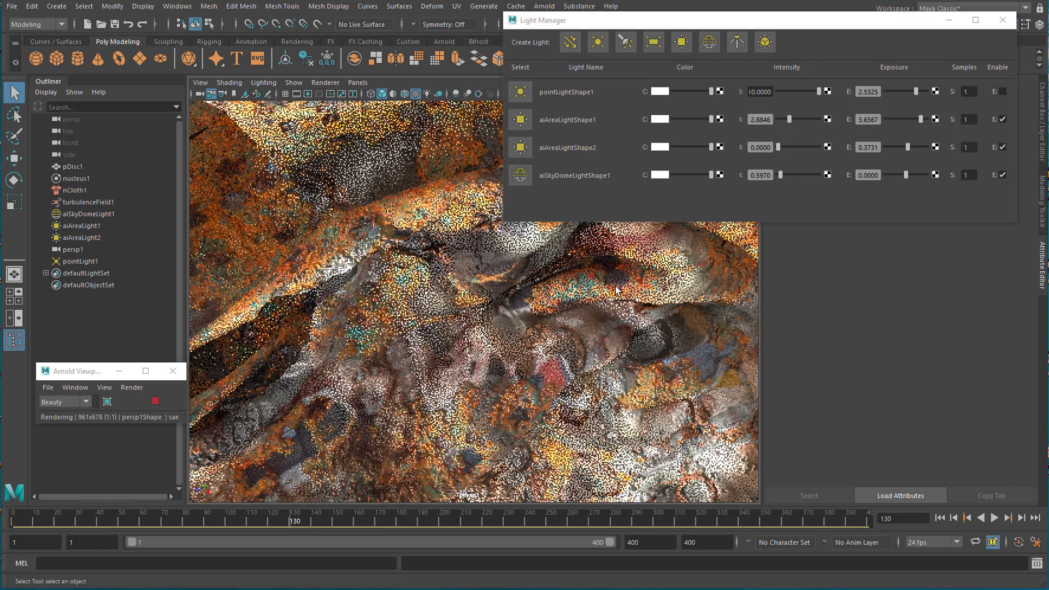
pyautogui.click(200, 83)
pyautogui.click(215, 115)
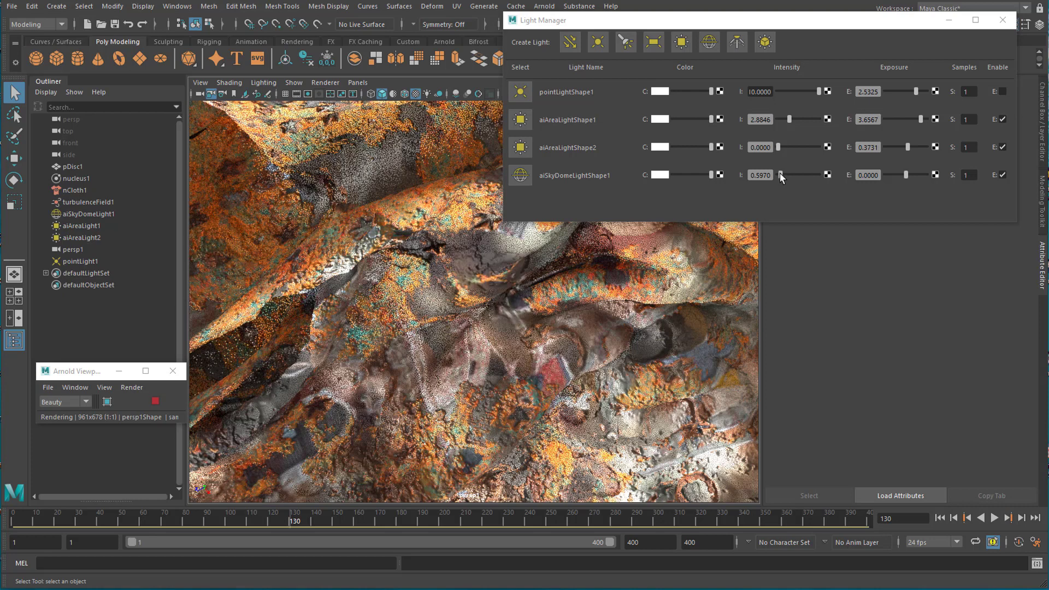
# Disable aiSkyDomeLightShape1 and aiAreaLightShape1 to compare the lighting on the cloth.
pyautogui.click(1003, 175)
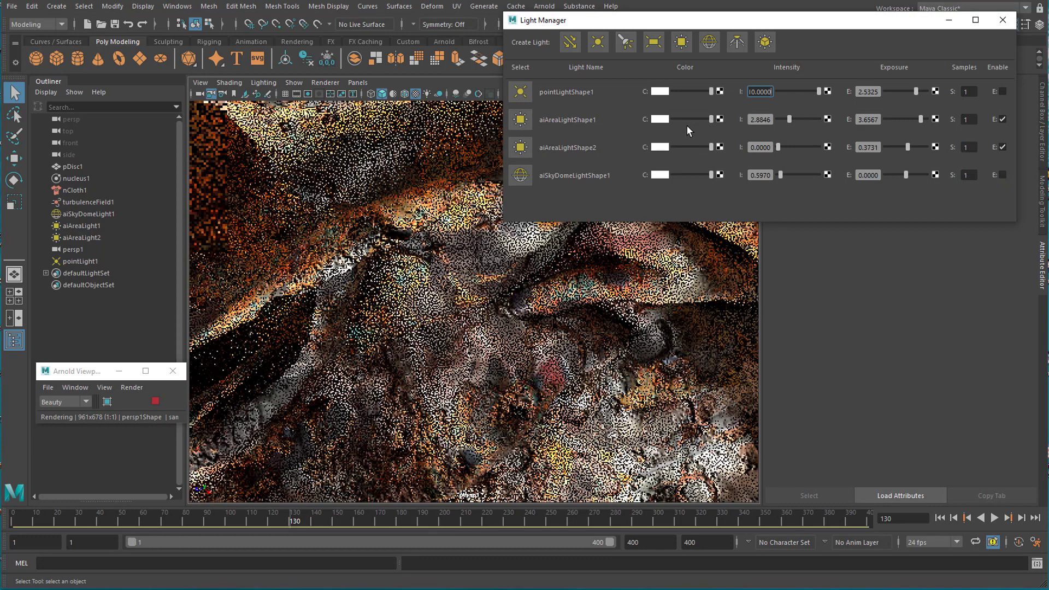
pyautogui.click(1002, 119)
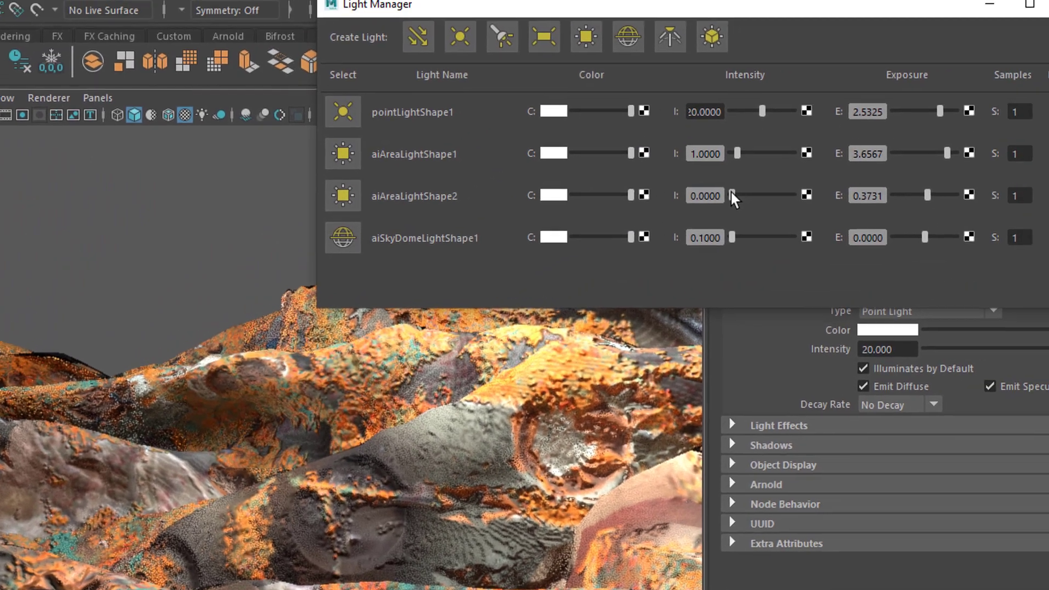
# Raise aiAreaLightShape2 to an intensity of about 9.1045 and an exposure of about 2.4627, with pointLightShape1 disabled.
pyautogui.moveTo(732, 194); pyautogui.dragTo(784, 177)
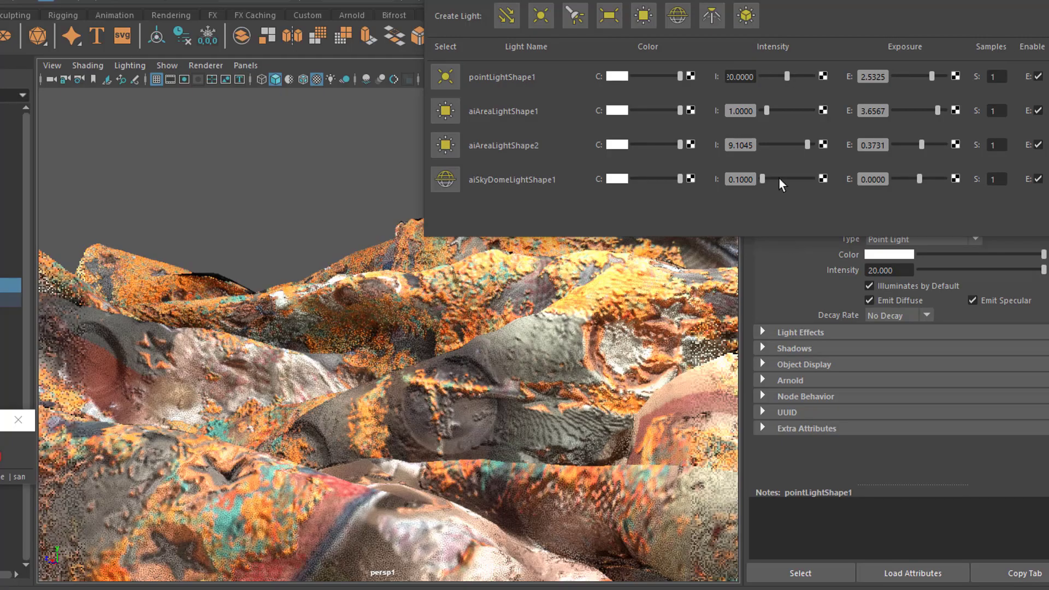
pyautogui.click(1038, 77)
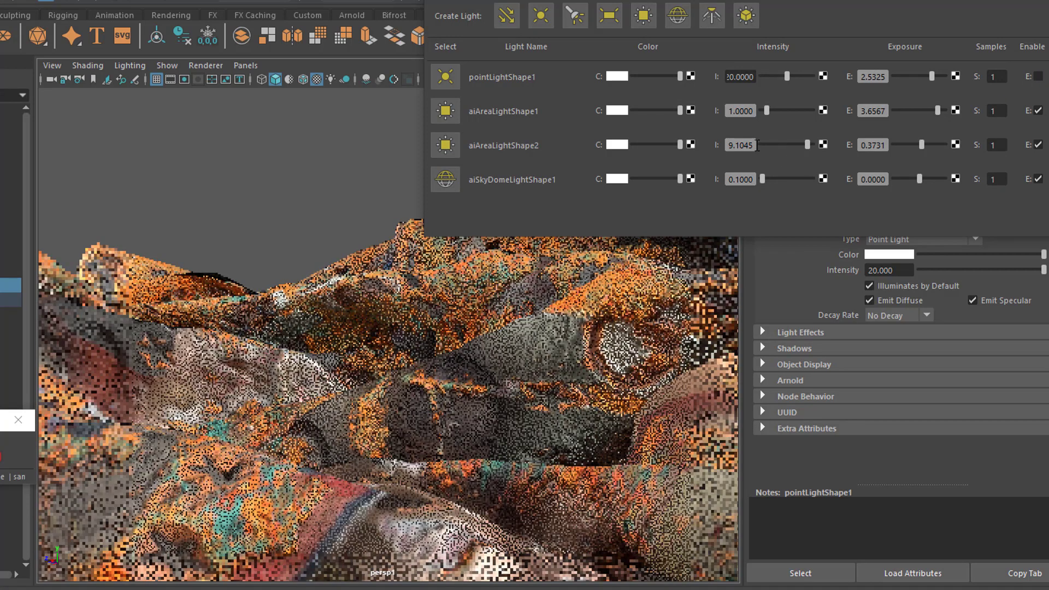
pyautogui.moveTo(920, 140); pyautogui.dragTo(929, 139)
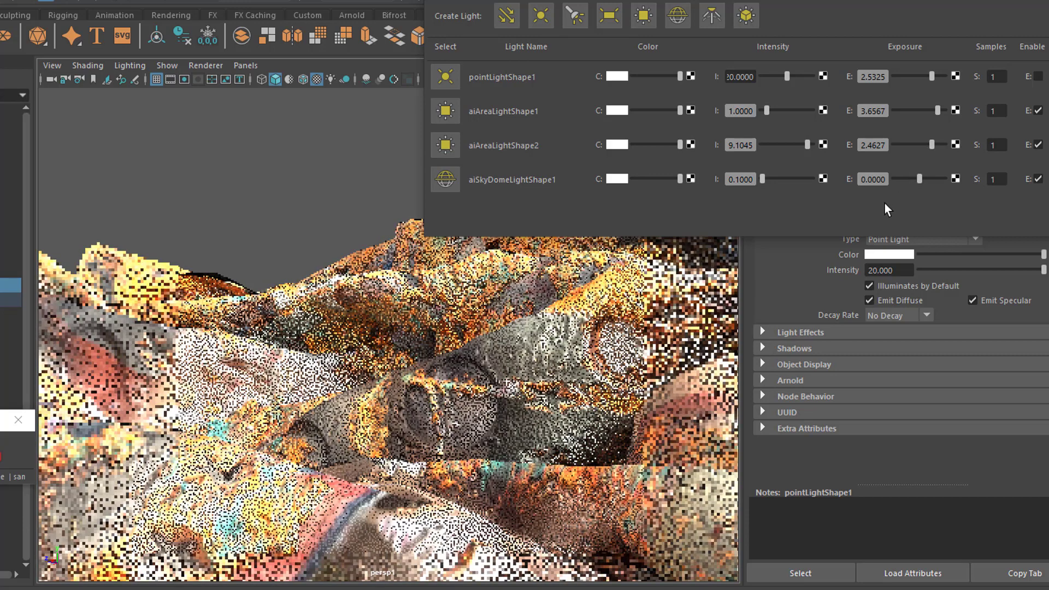
# Disable aiSkyDomeLightShape1 and aiAreaLightShape1 so that only aiAreaLightShape2 lights the cloth.
pyautogui.click(1037, 179)
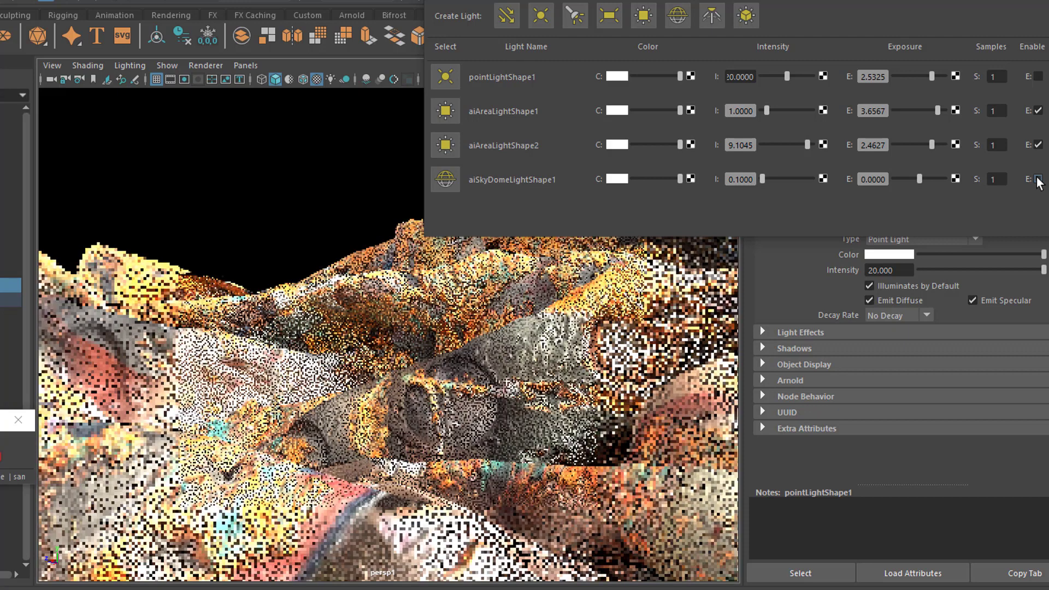
pyautogui.click(1038, 111)
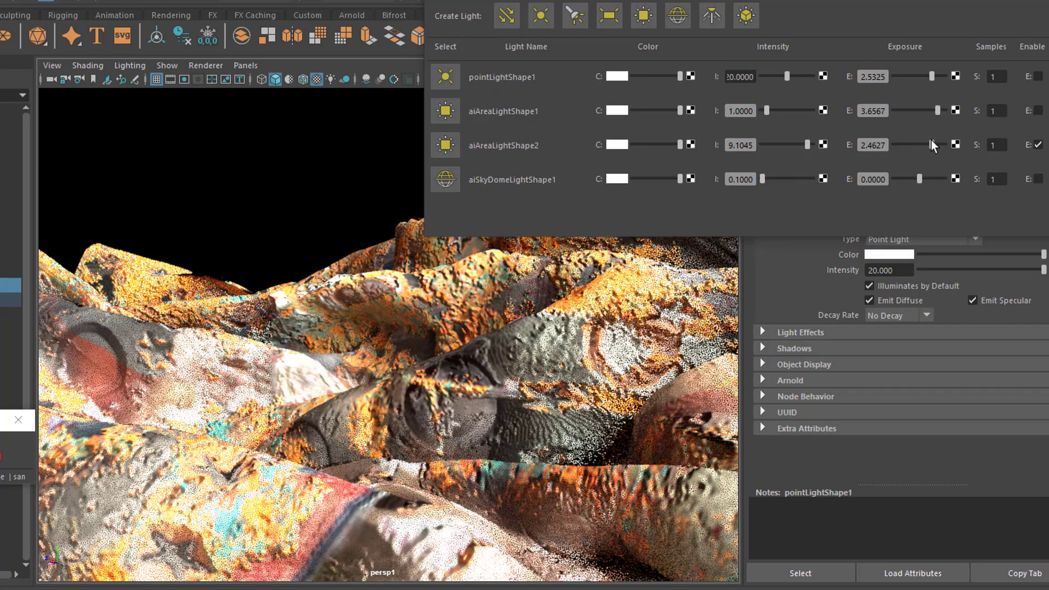
# Lower aiAreaLightShape2's exposure to about 1.1194 and re-enable pointLightShape1.
pyautogui.moveTo(932, 146); pyautogui.dragTo(923, 154)
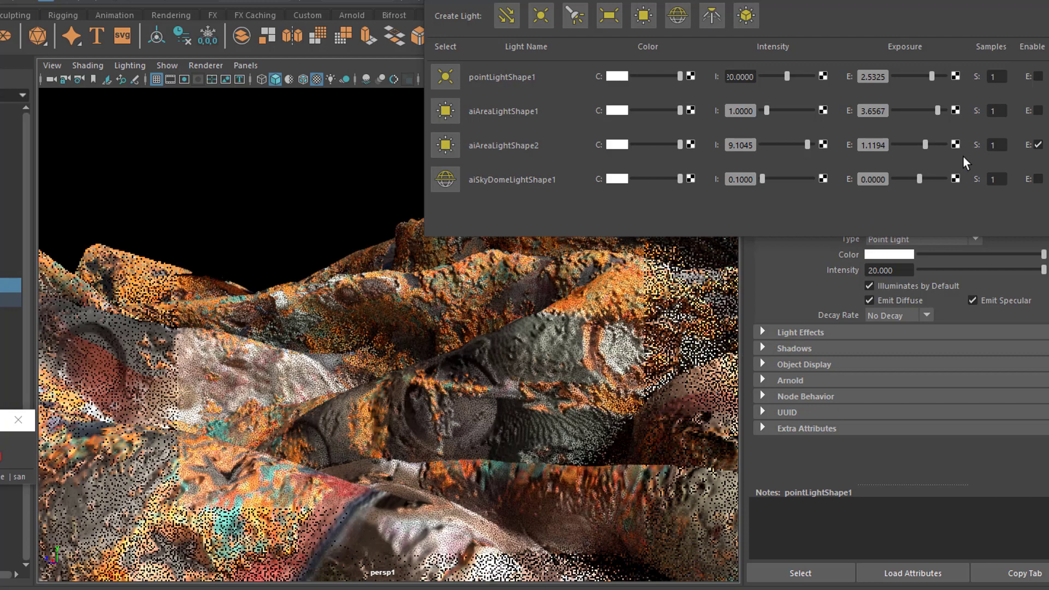
pyautogui.click(1037, 76)
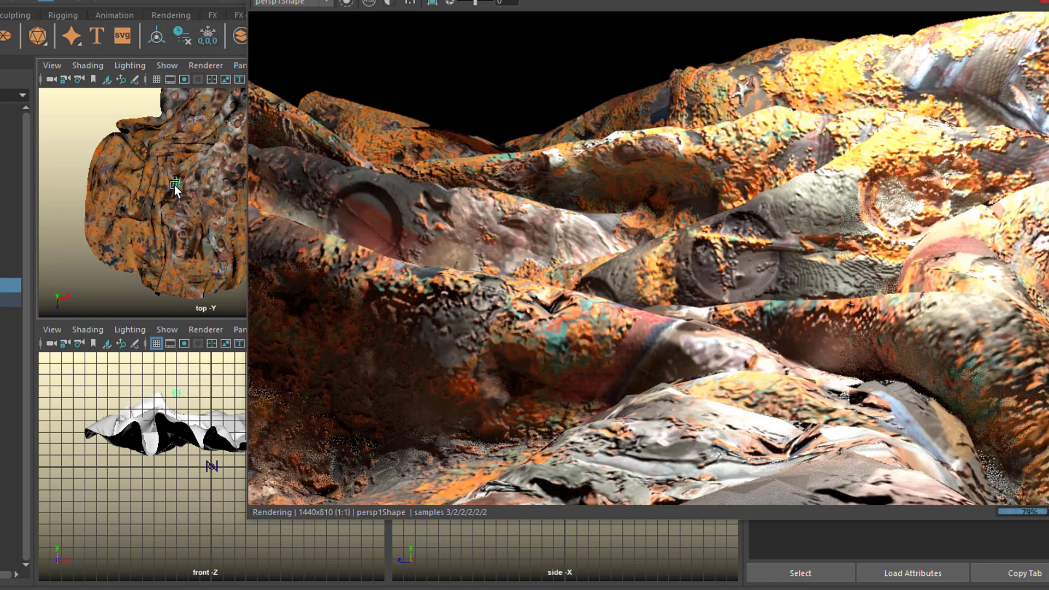
# Select the light above the middle of the cloth in the top view and move it along X toward the cloth's left part.
pyautogui.click(175, 184)
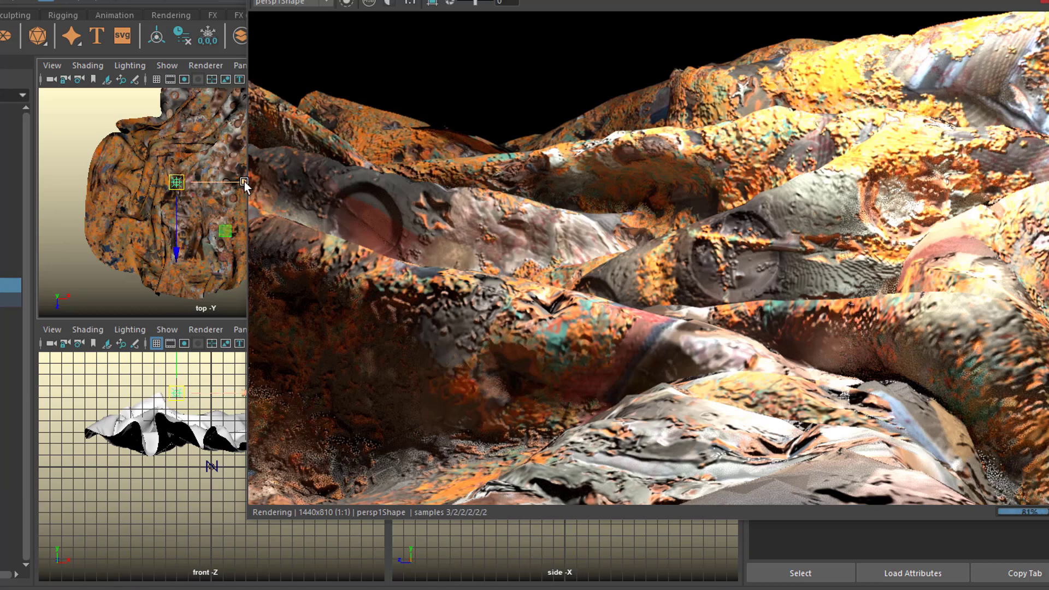
pyautogui.moveTo(247, 183); pyautogui.dragTo(223, 189)
pyautogui.moveTo(219, 191); pyautogui.dragTo(211, 194)
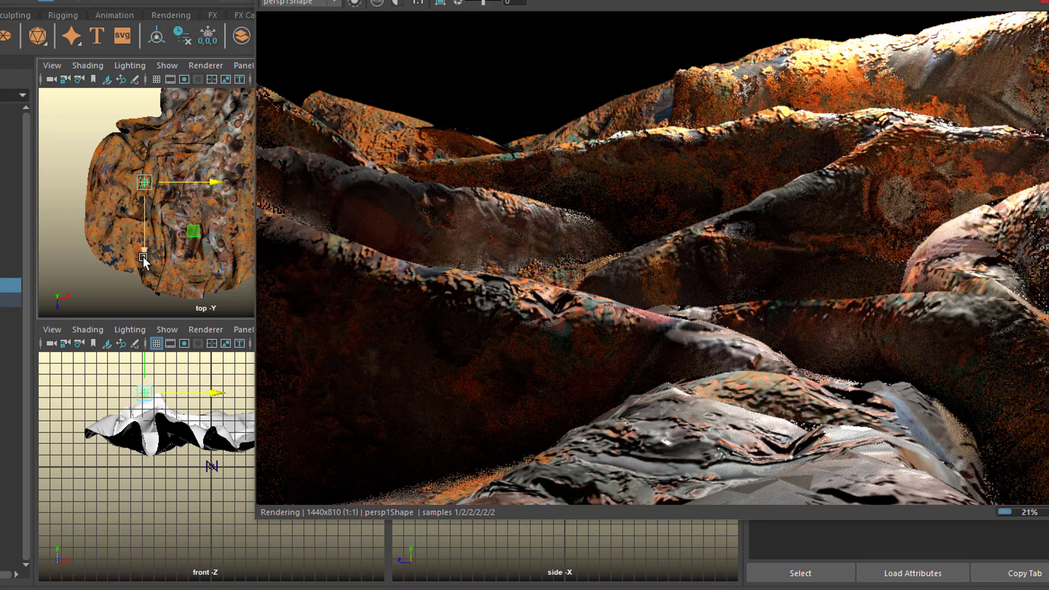
# Reposition the light along X and Z in the top view, placing it over the cloth's left edge.
pyautogui.moveTo(142, 257); pyautogui.dragTo(83, 304)
pyautogui.moveTo(215, 244); pyautogui.dragTo(175, 249)
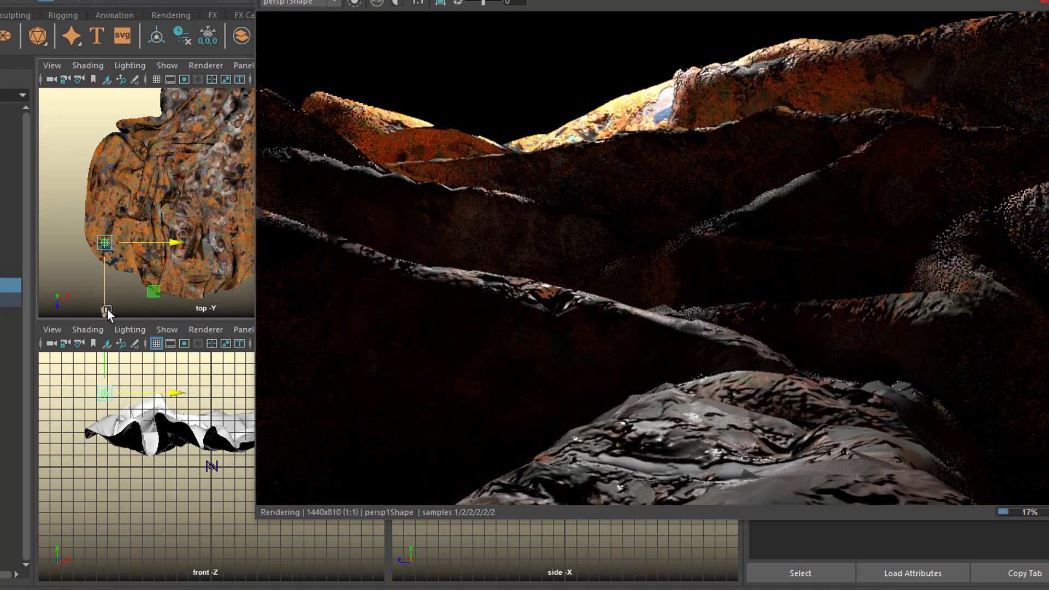
pyautogui.moveTo(105, 310); pyautogui.dragTo(104, 267)
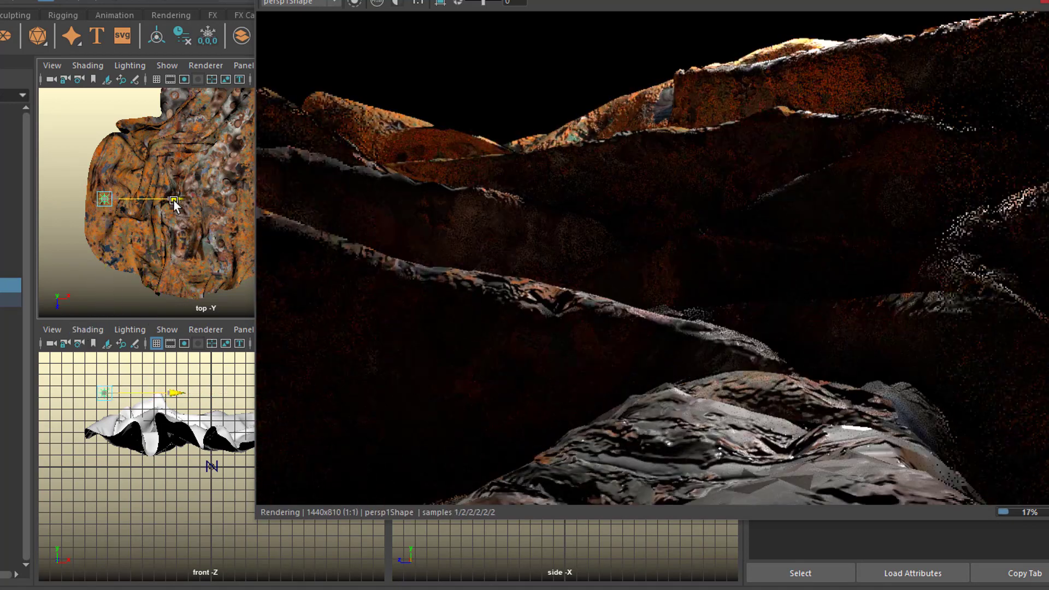
# Try moving the light far along positive X in the top view and undo that move.
pyautogui.moveTo(173, 200); pyautogui.dragTo(315, 211)
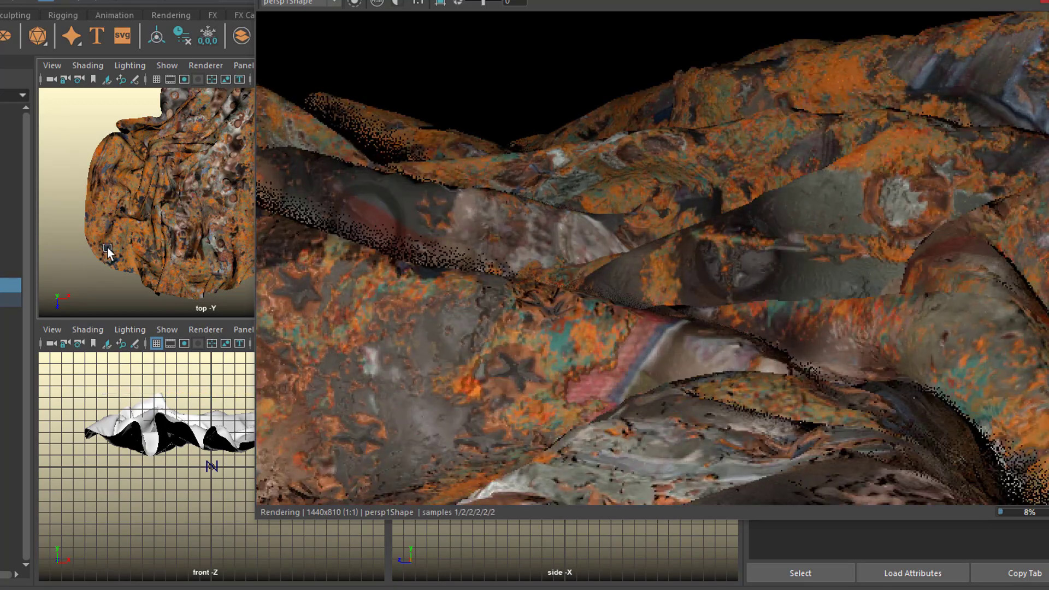
pyautogui.hotkey('ctrl', 'z')
# Raise the light well above the cloth in the front view and shift it along X toward the cloth's highest fold.
pyautogui.keyDown('alt'); pyautogui.moveTo(145, 422); pyautogui.dragTo(145, 515, button='middle'); pyautogui.keyUp('alt')
pyautogui.moveTo(104, 427); pyautogui.dragTo(112, 372)
pyautogui.moveTo(180, 435); pyautogui.dragTo(218, 434)
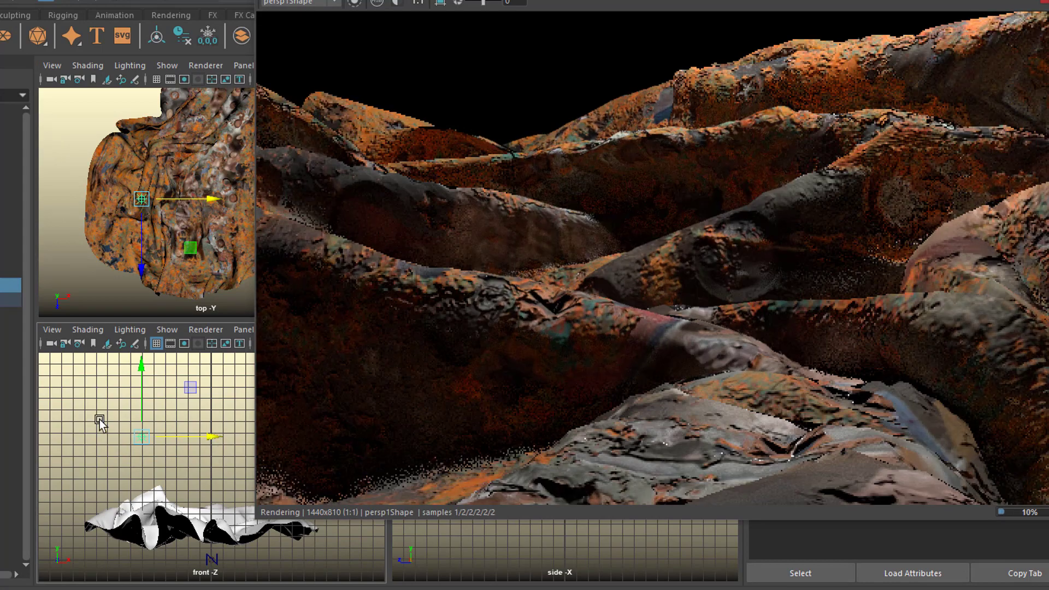
# Lower the light close to the cloth's highest fold, shift it along negative Z in the top view, and fine-tune its height.
pyautogui.moveTo(145, 371); pyautogui.dragTo(134, 444)
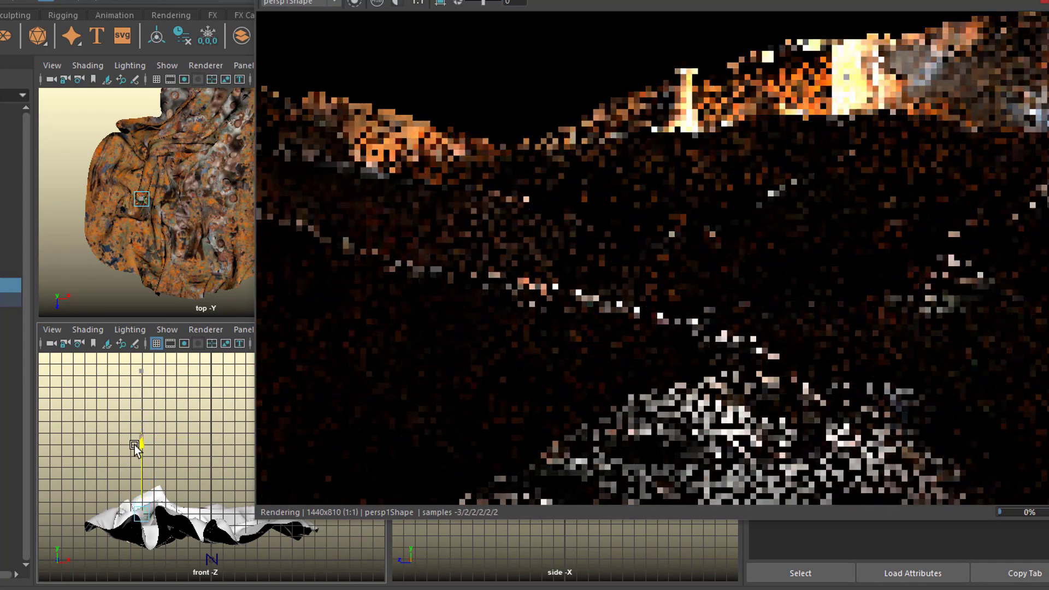
pyautogui.moveTo(141, 267); pyautogui.dragTo(140, 226)
pyautogui.moveTo(141, 441); pyautogui.dragTo(143, 418)
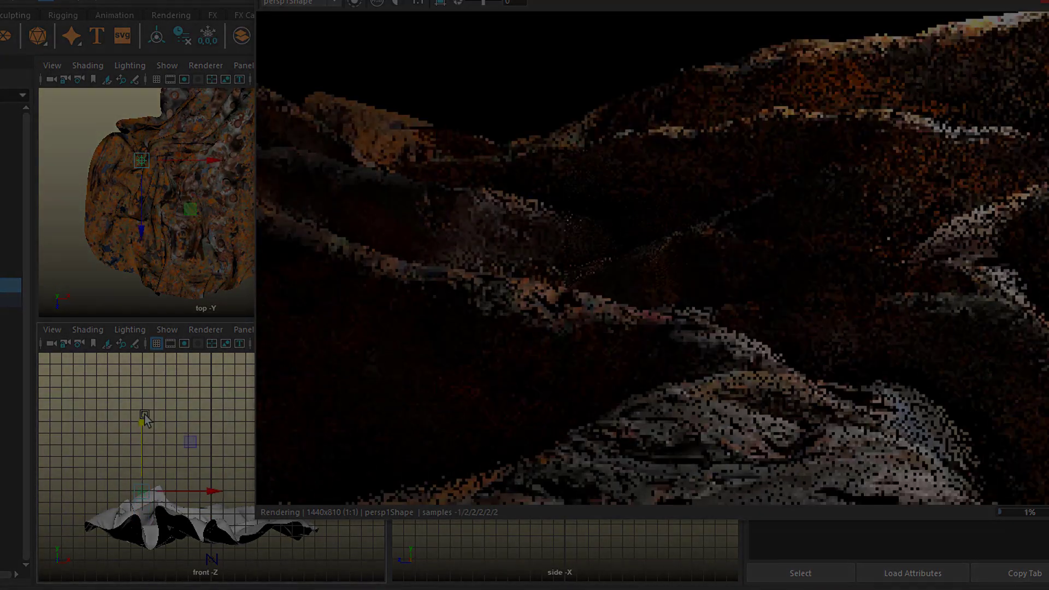